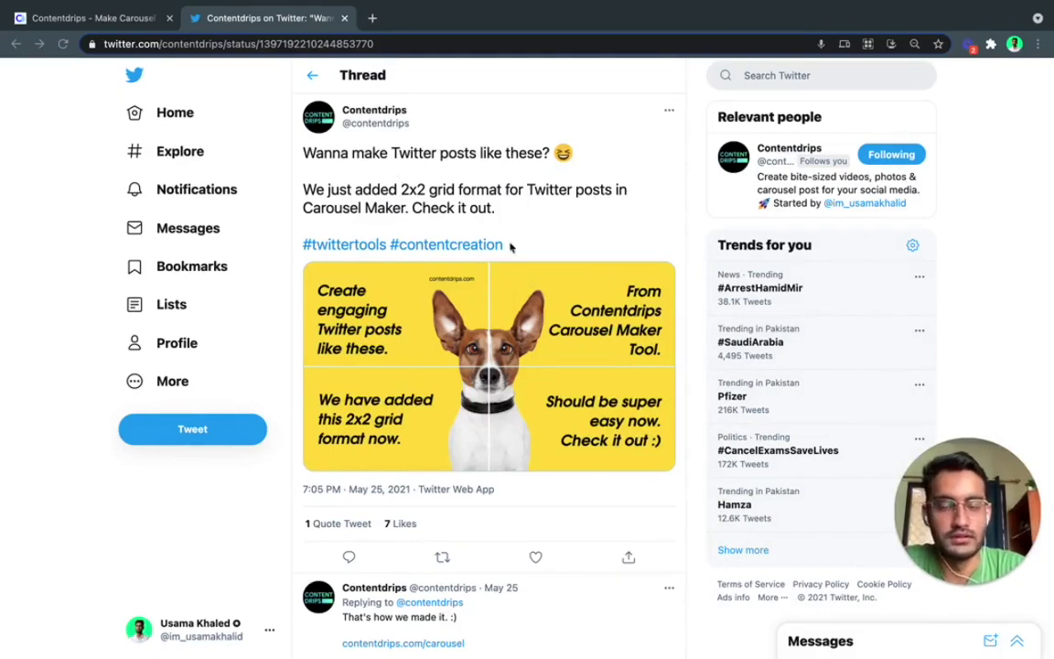
Scroll through the example 2x2 grid tweet to review its four-part image layout
scroll(514, 343, down, 1)
scroll(514, 343, up, 1)
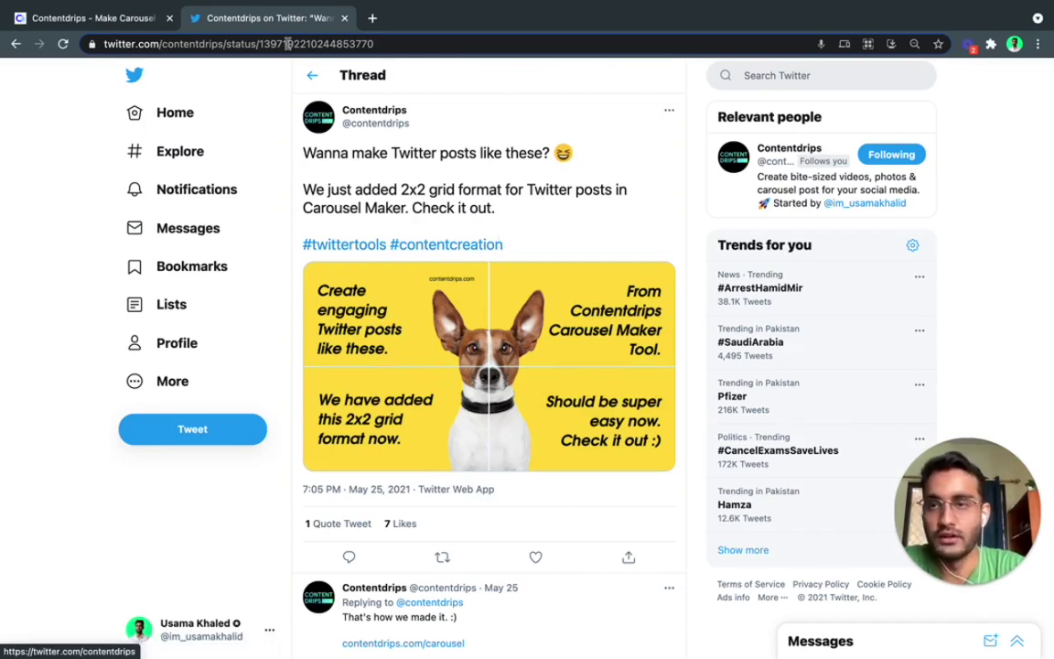
Close the example tweet tab, start a blank design and set its post format to Twitter Post
key(ctrl+w)
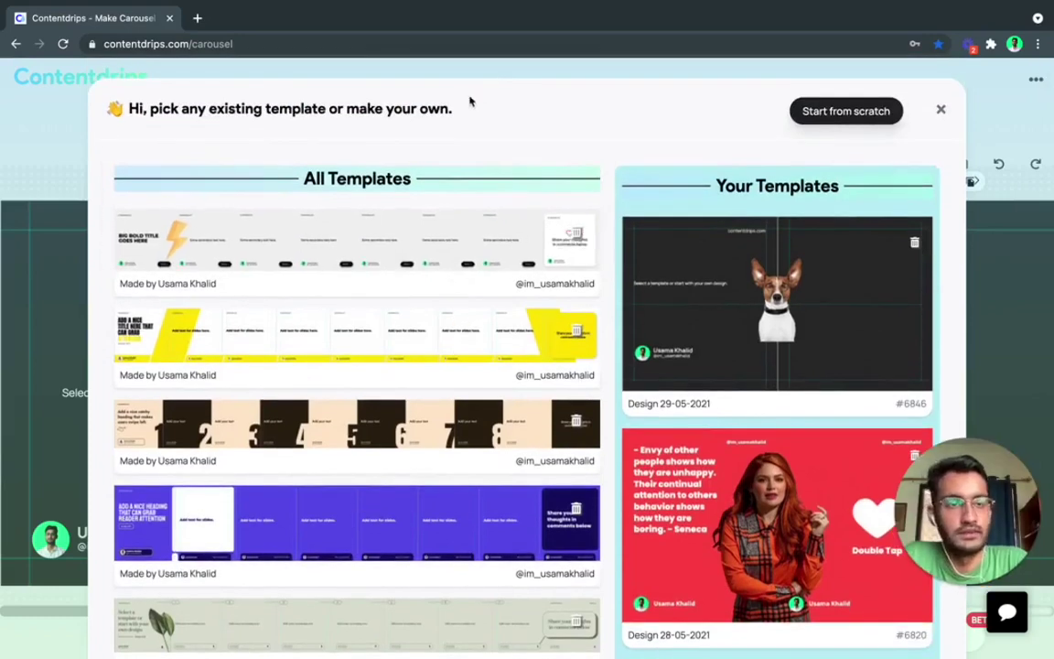
click(818, 120)
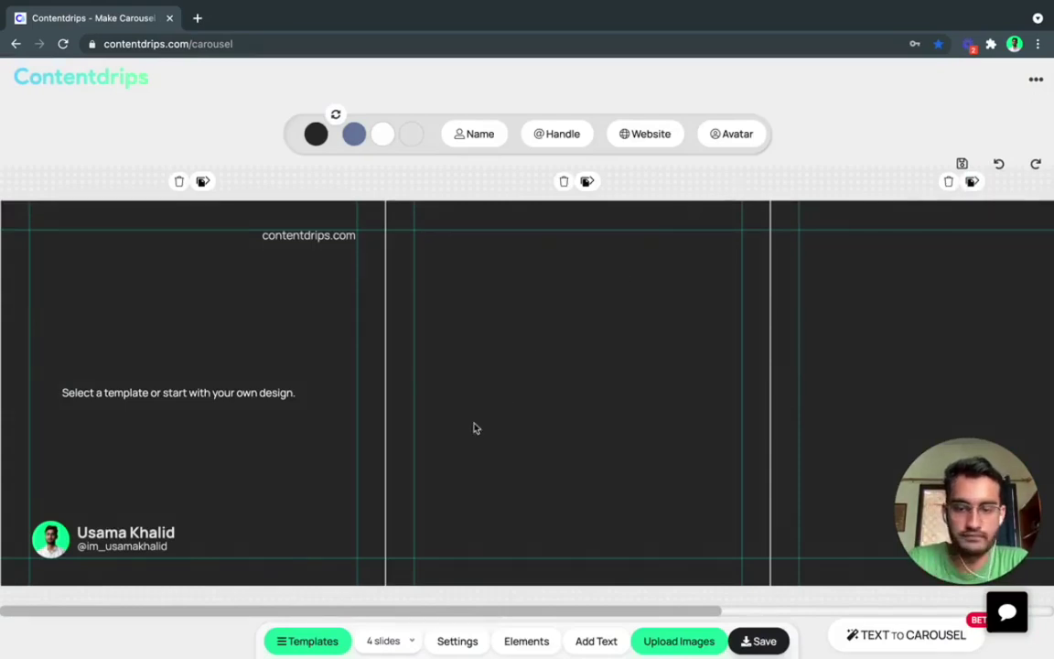
click(454, 644)
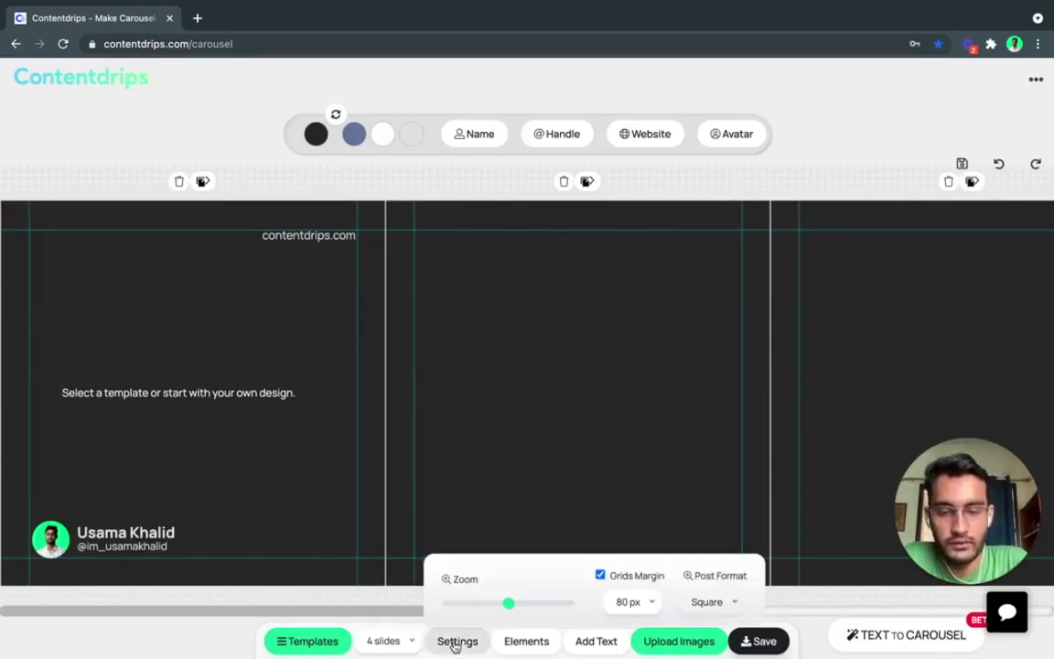
click(700, 606)
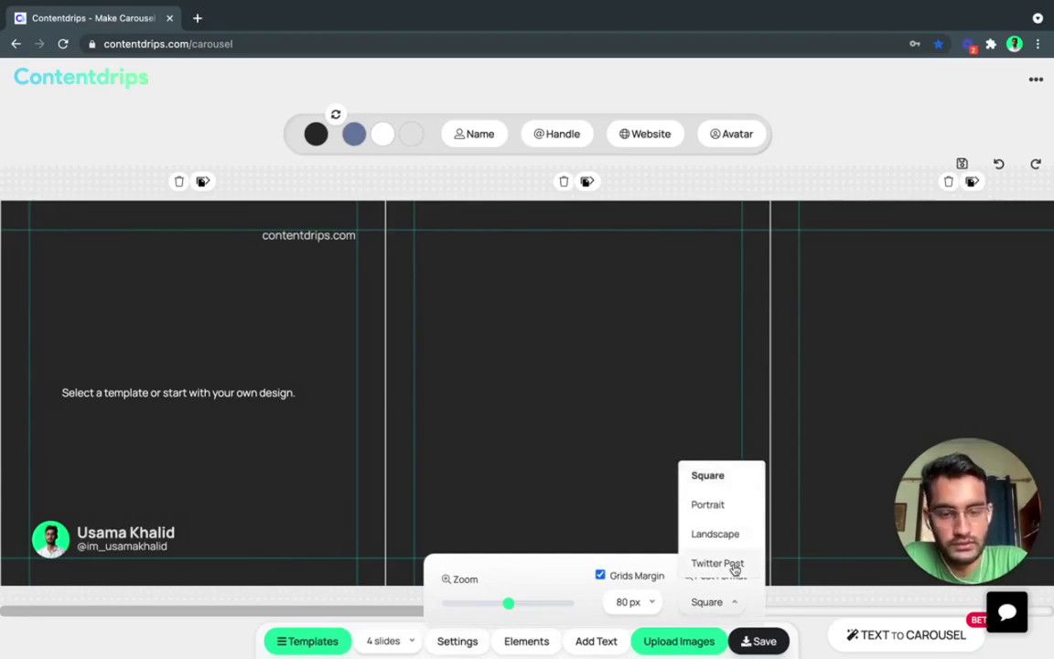
click(717, 564)
click(437, 271)
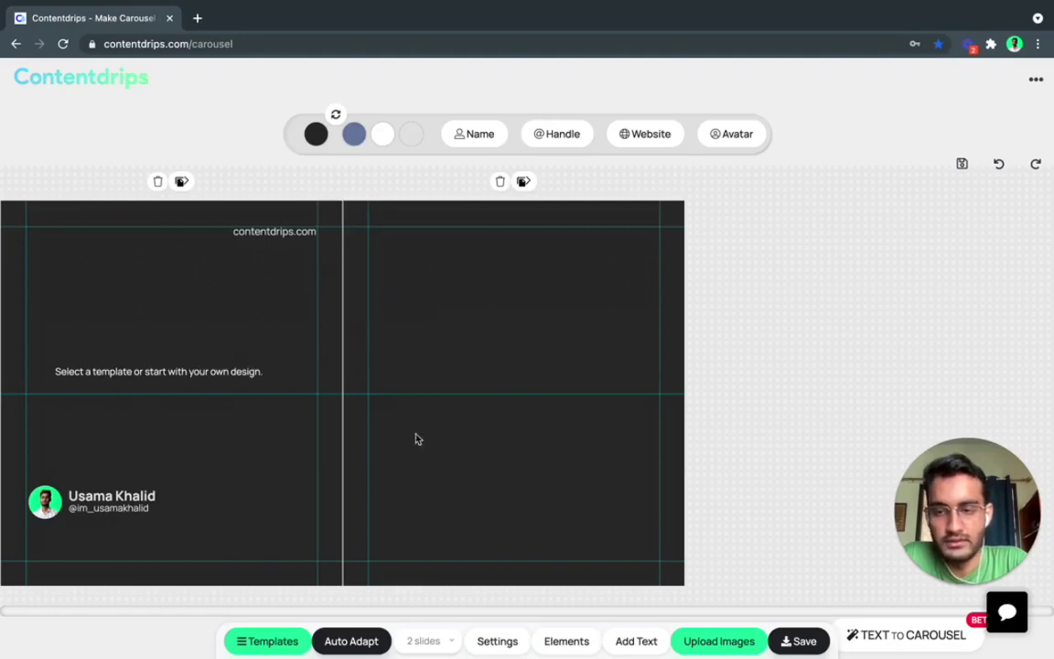
Add the uploaded dog image, enlarge it, centre it on the grid and send it to the back
click(721, 640)
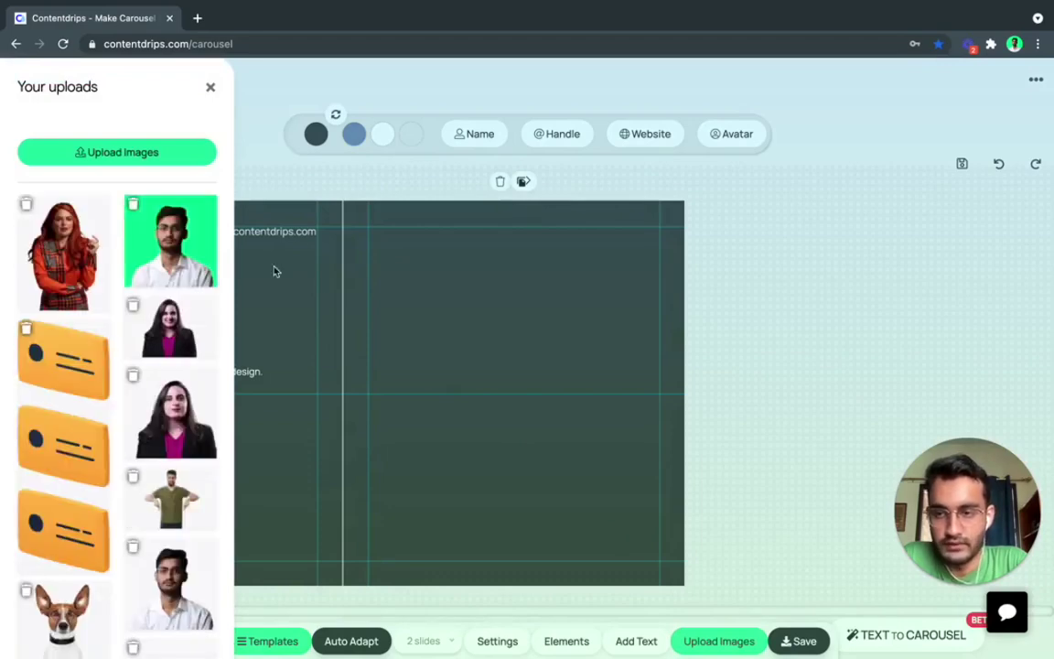
scroll(227, 370, down, 2)
scroll(228, 369, down, 3)
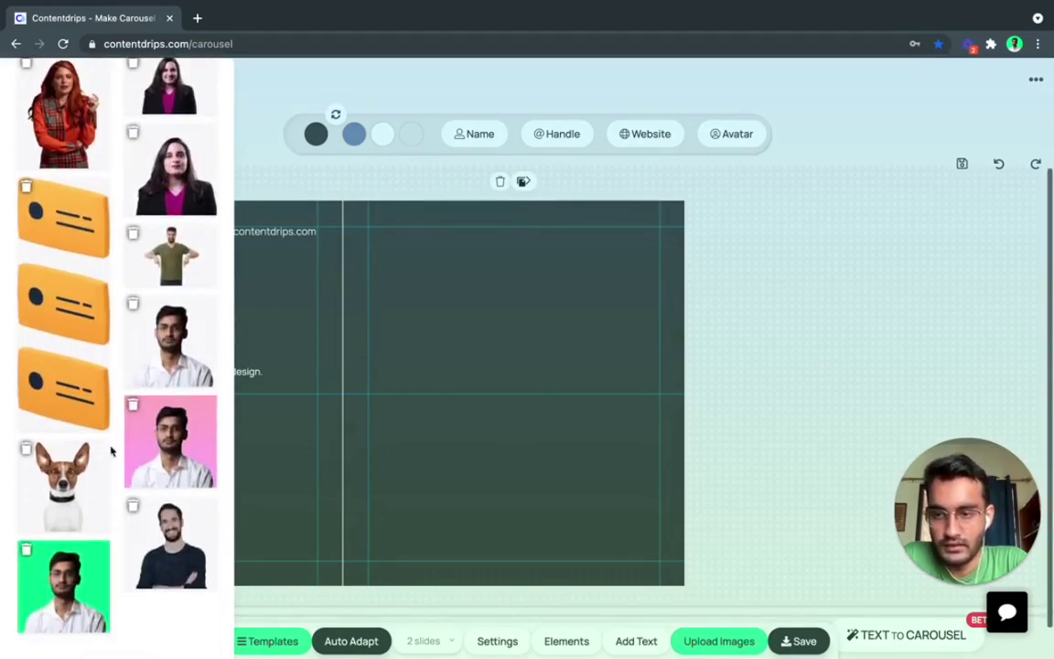
click(97, 462)
mouse_move(540, 380)
mouse_down()
mouse_move(361, 400)
mouse_move(314, 378)
mouse_up()
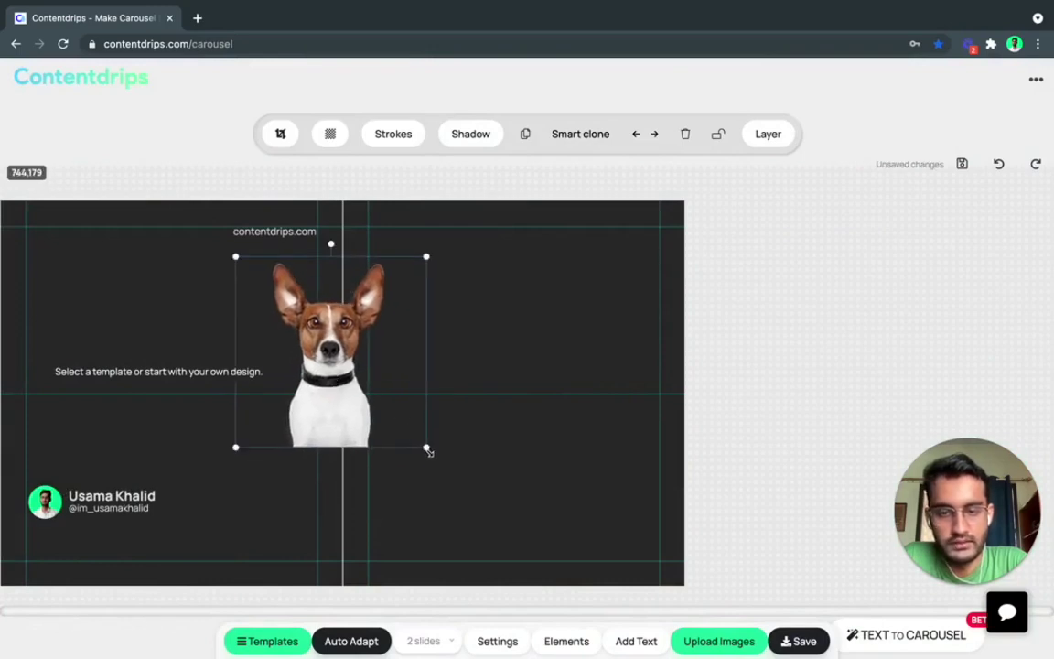
drag(428, 450, 549, 534)
mouse_move(430, 461)
mouse_down()
mouse_move(356, 449)
mouse_move(366, 468)
mouse_up()
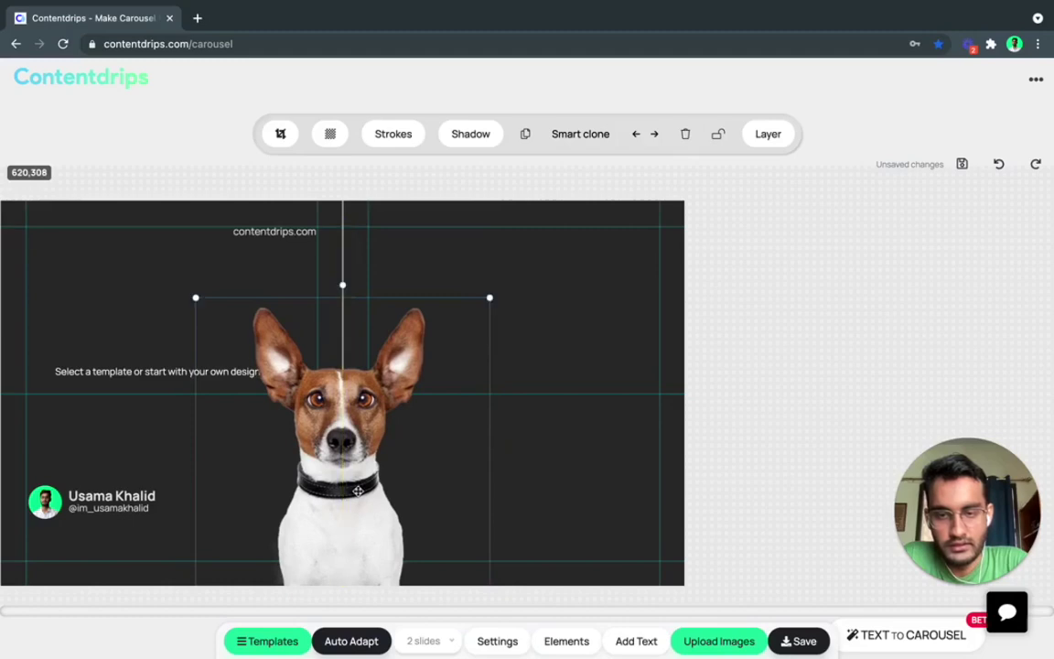
click(767, 135)
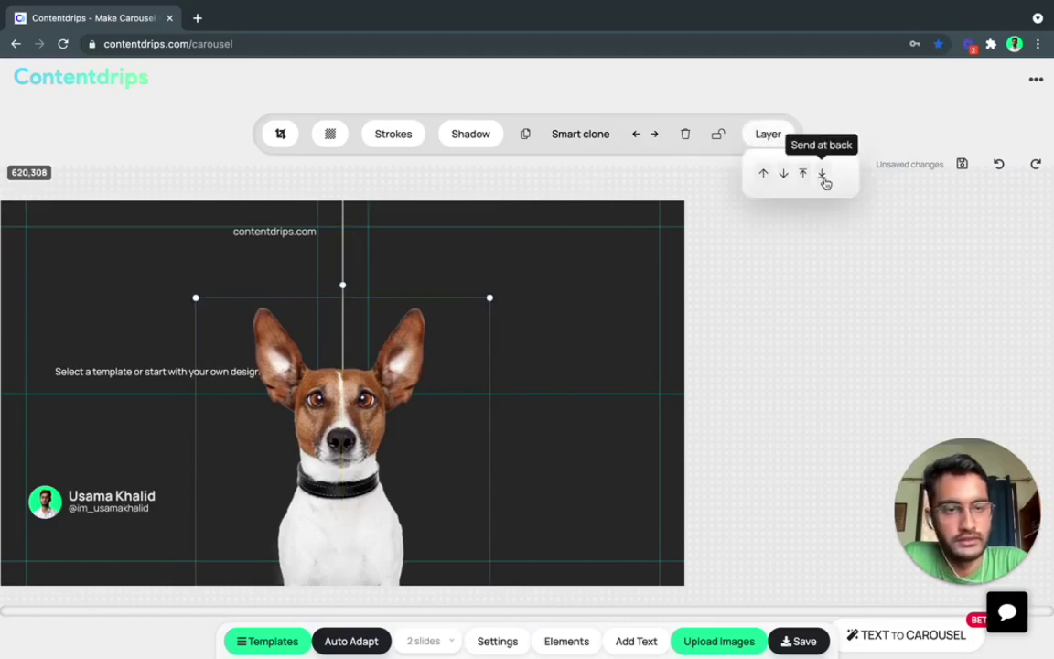
click(572, 294)
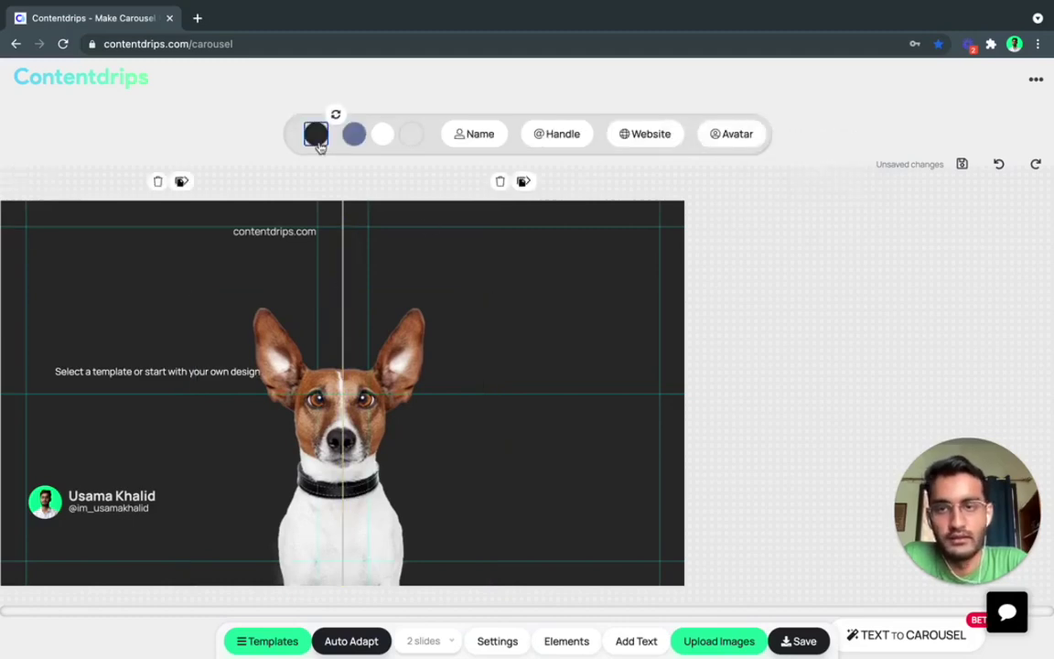
Make the slide background yellow
click(316, 136)
click(291, 293)
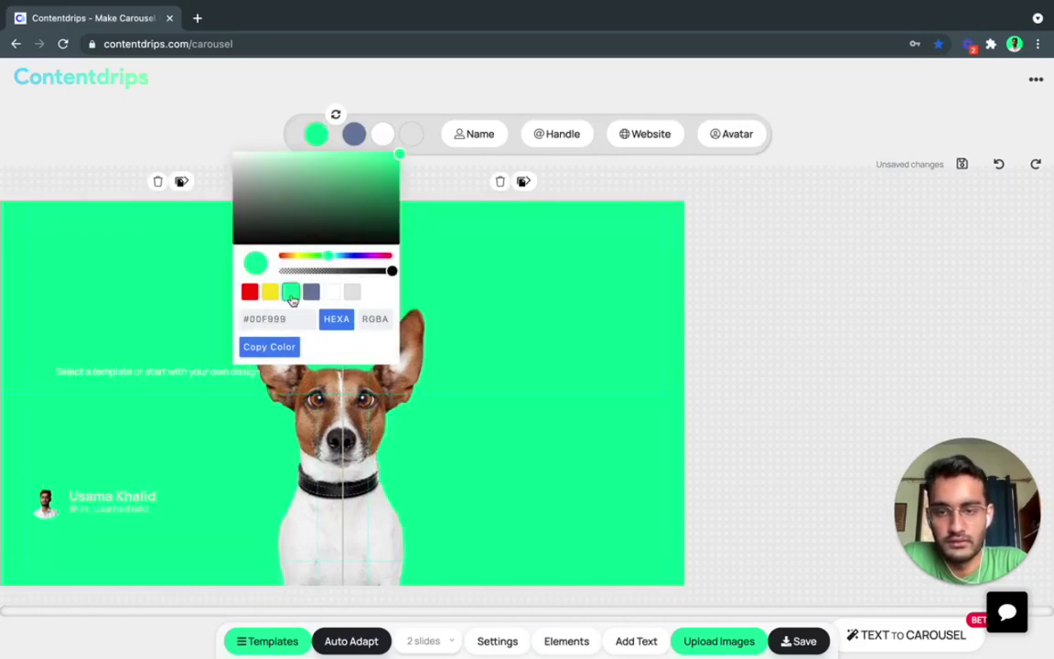
click(270, 292)
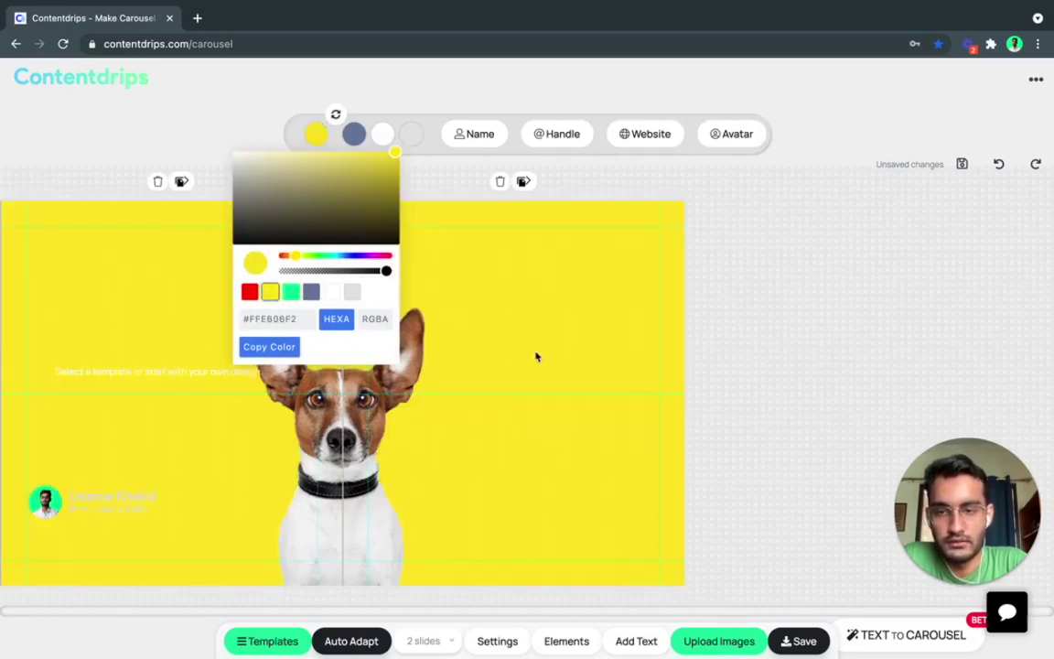
click(536, 357)
Set the slide text colour to black
click(382, 136)
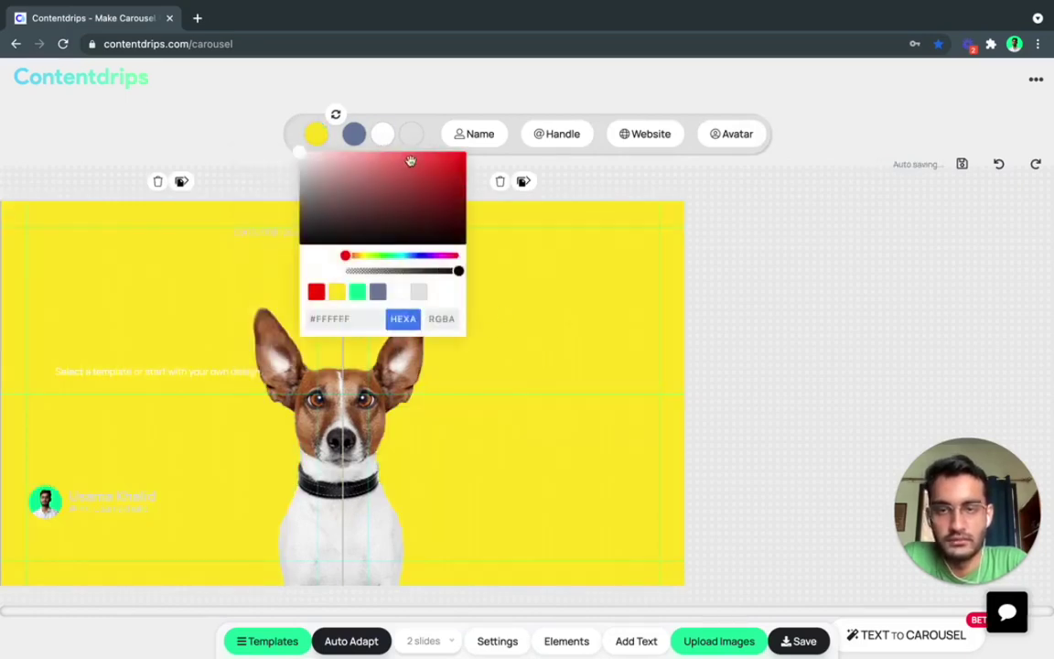
drag(412, 169, 270, 270)
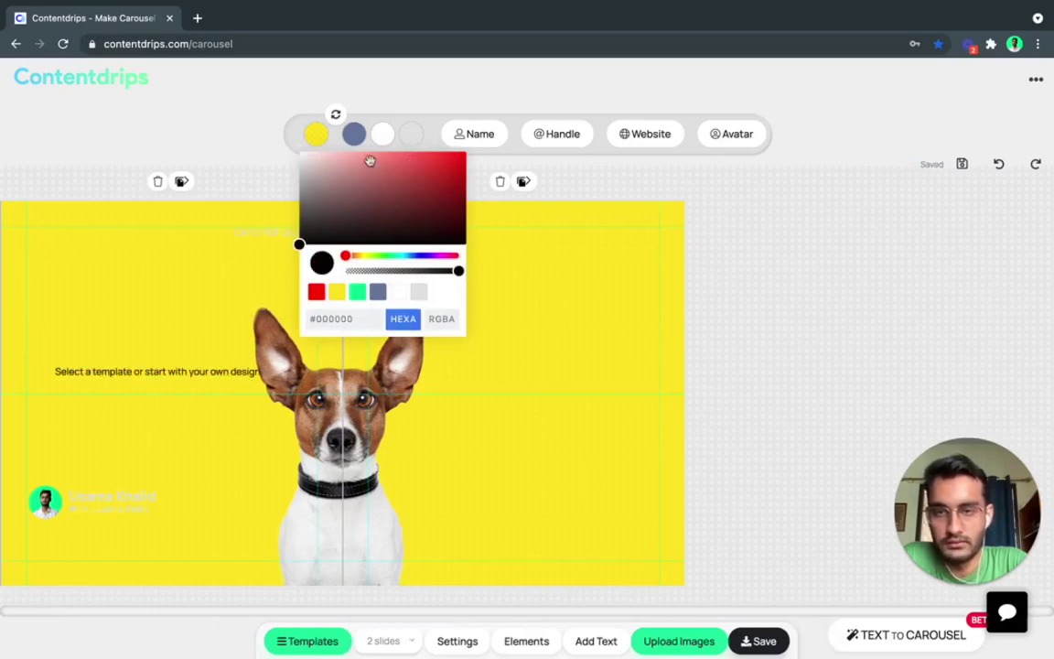
click(407, 142)
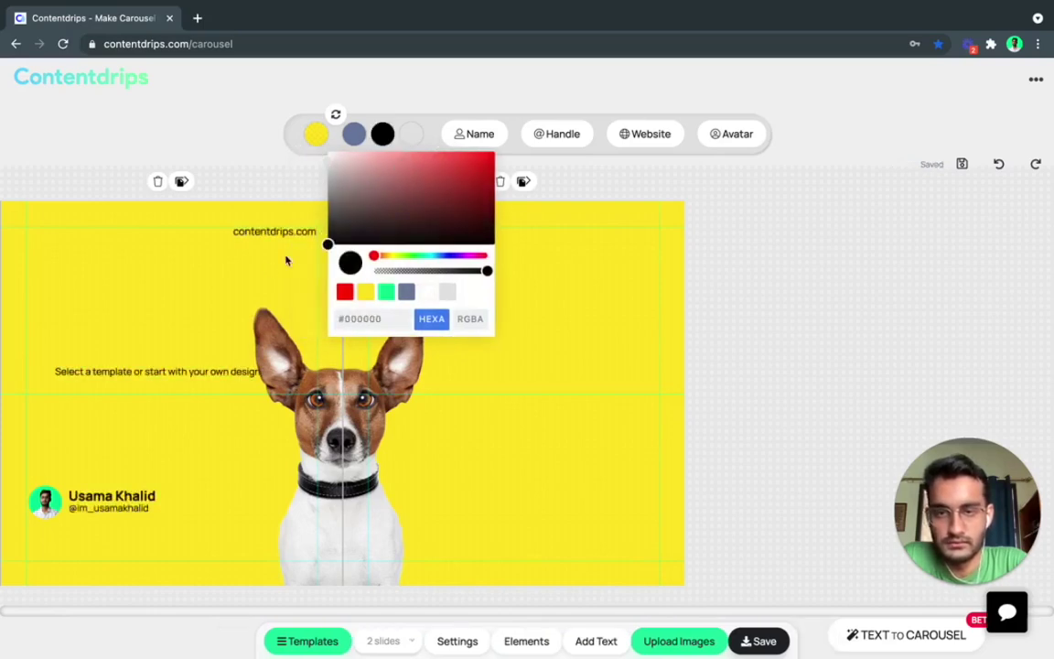
click(194, 302)
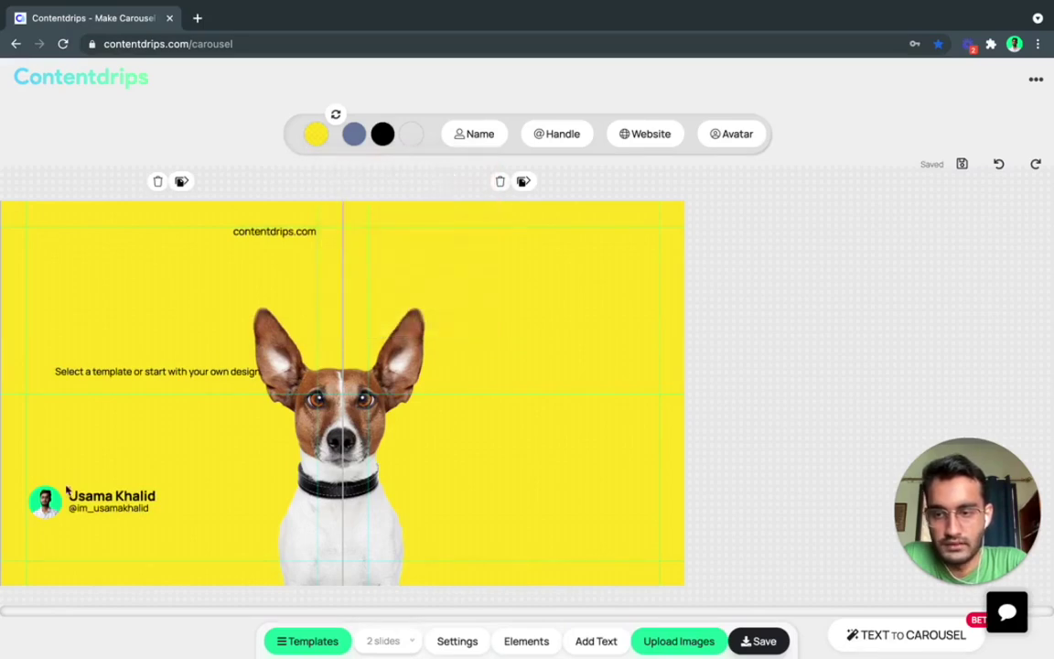
Move the placeholder up, retype it as 'Hey, create twitter posts like these' and wrap it to two lines
drag(144, 371, 113, 304)
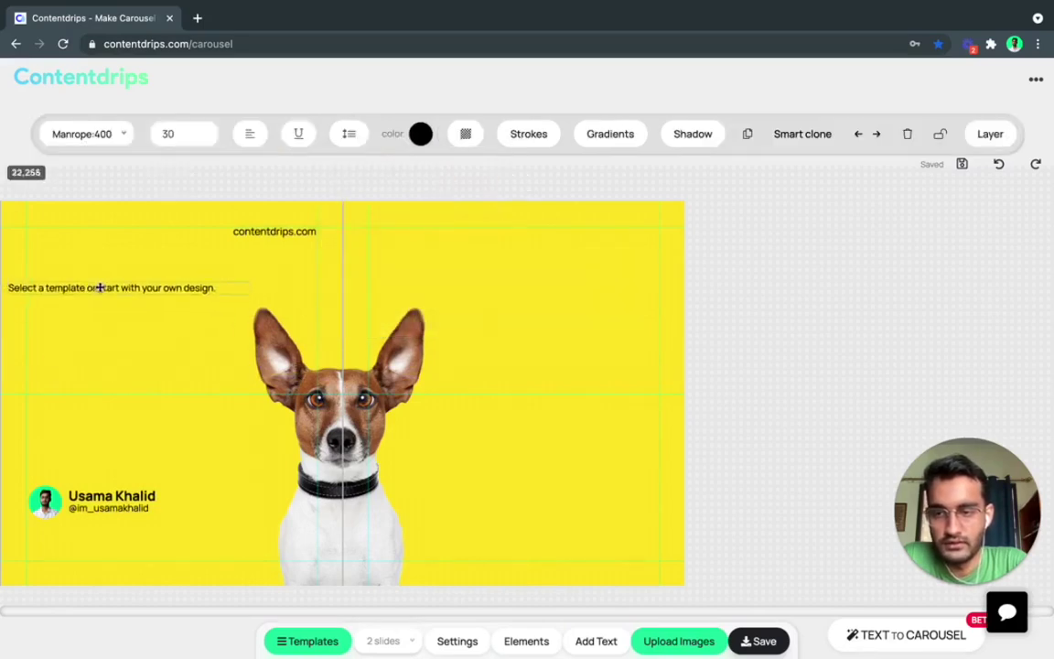
triple_click(128, 305)
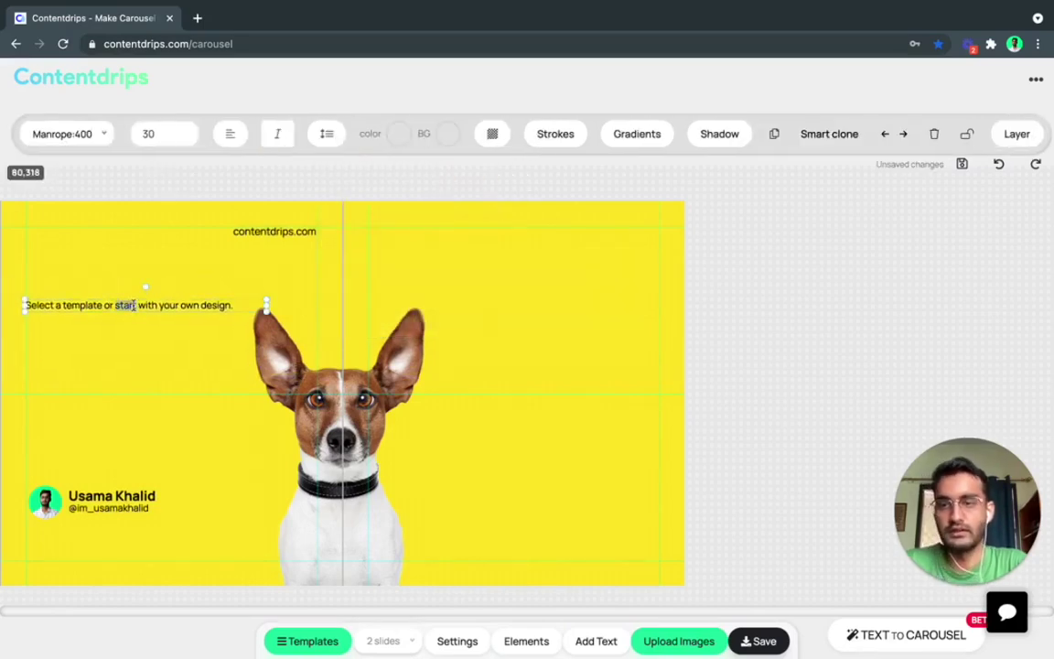
text(Hey, create twitter)
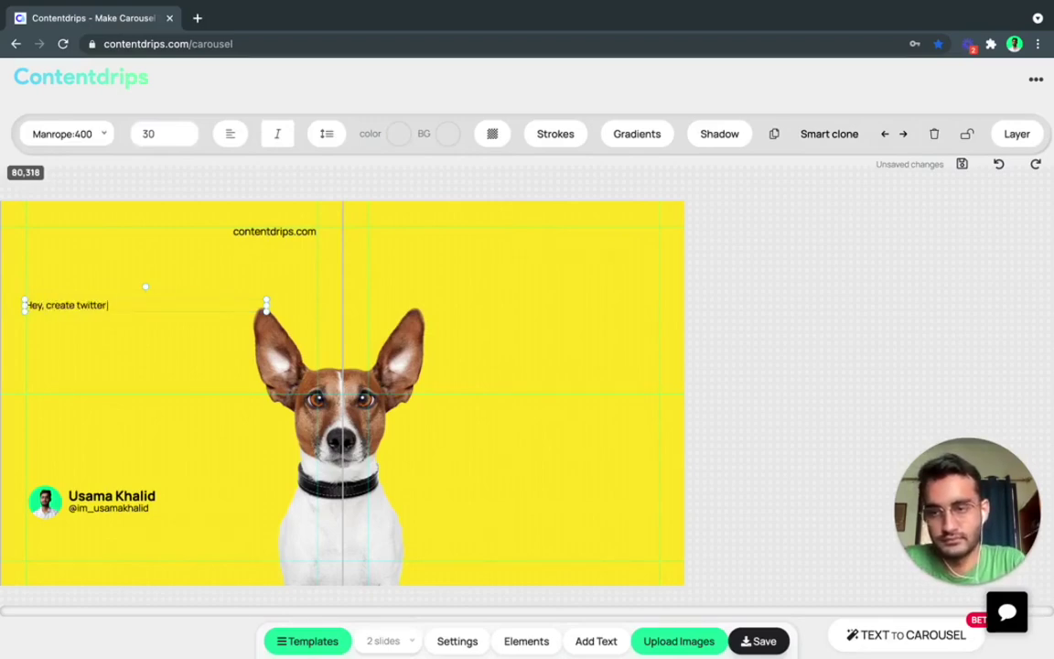
text(e these)
click(151, 325)
click(160, 306)
mouse_move(267, 305)
mouse_down()
mouse_move(211, 305)
mouse_move(452, 325)
mouse_up()
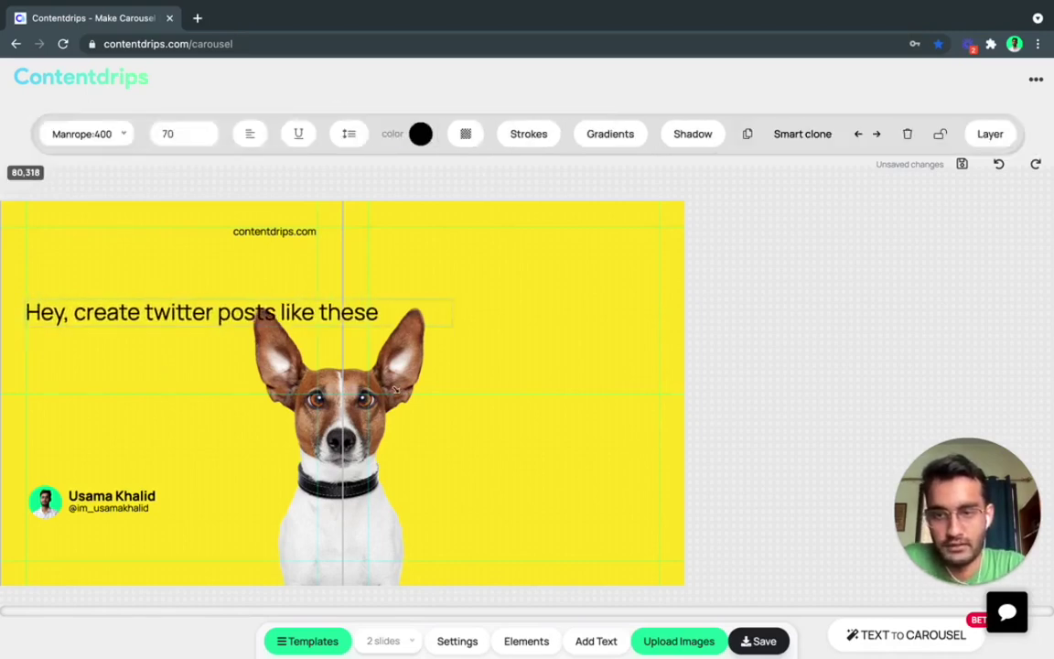
drag(454, 316, 263, 319)
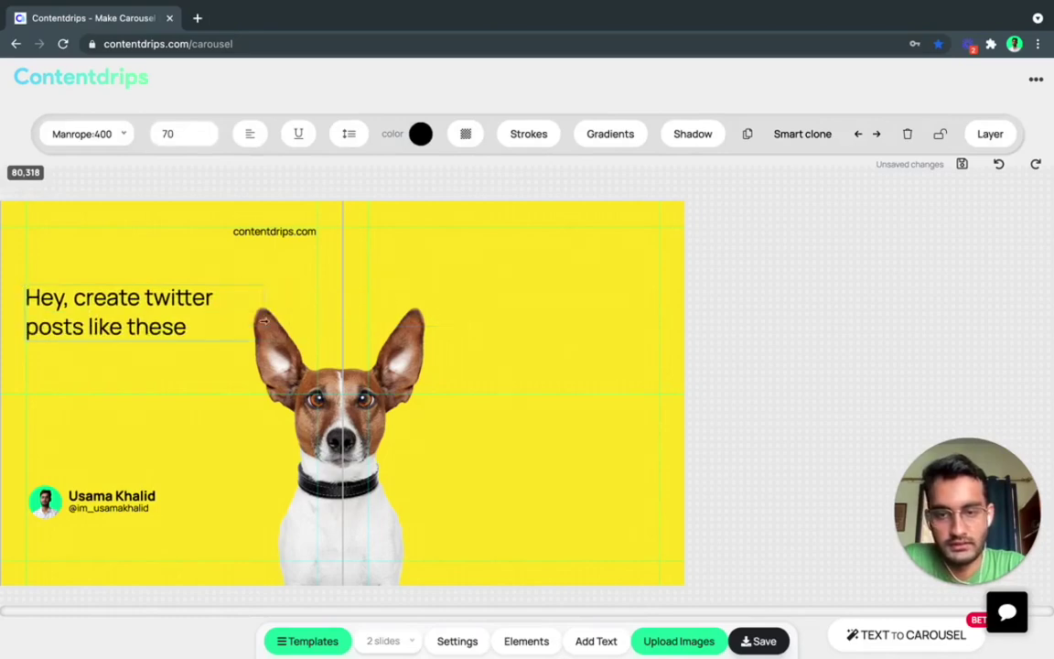
Change the heading font to TeXGyreAdventor Bold Italic
click(105, 139)
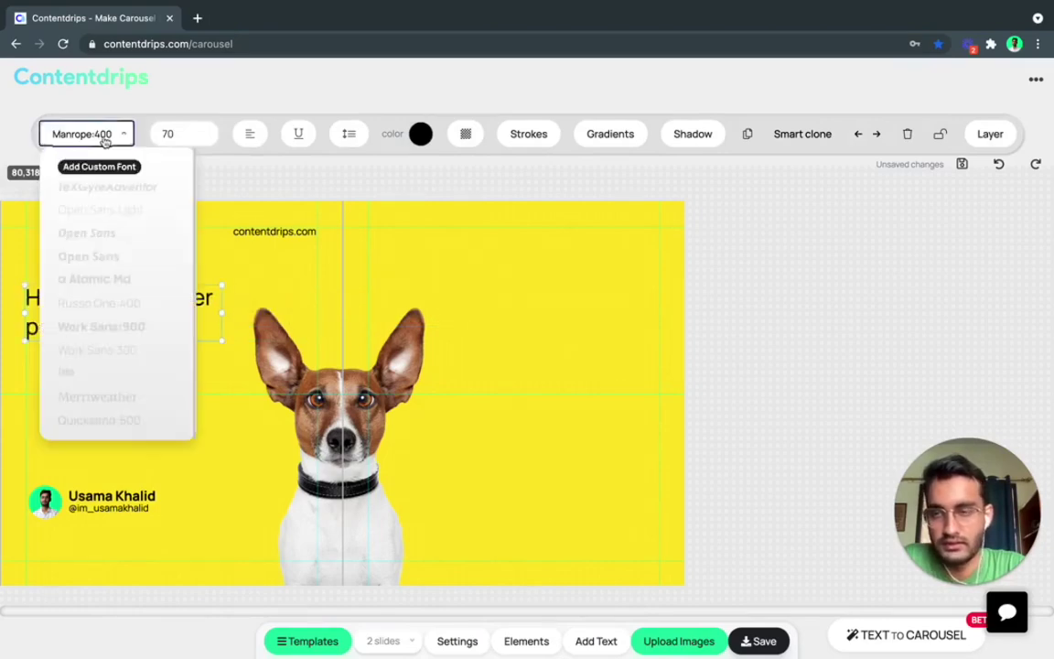
click(127, 188)
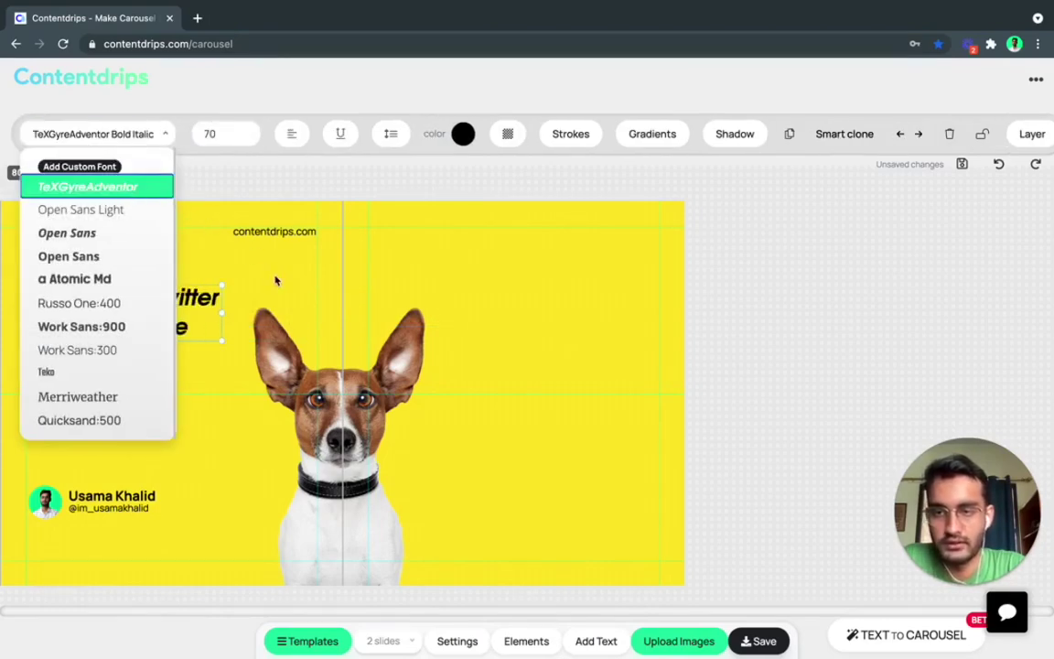
click(275, 281)
click(170, 320)
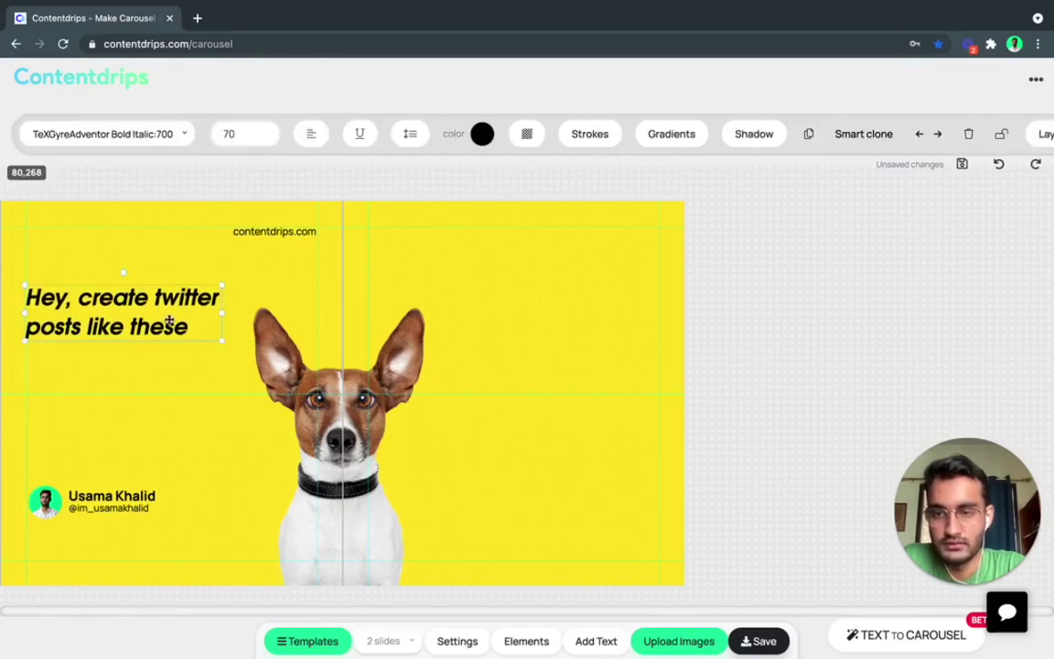
Delete the name and handle profile badge
click(174, 463)
click(33, 515)
key(Delete)
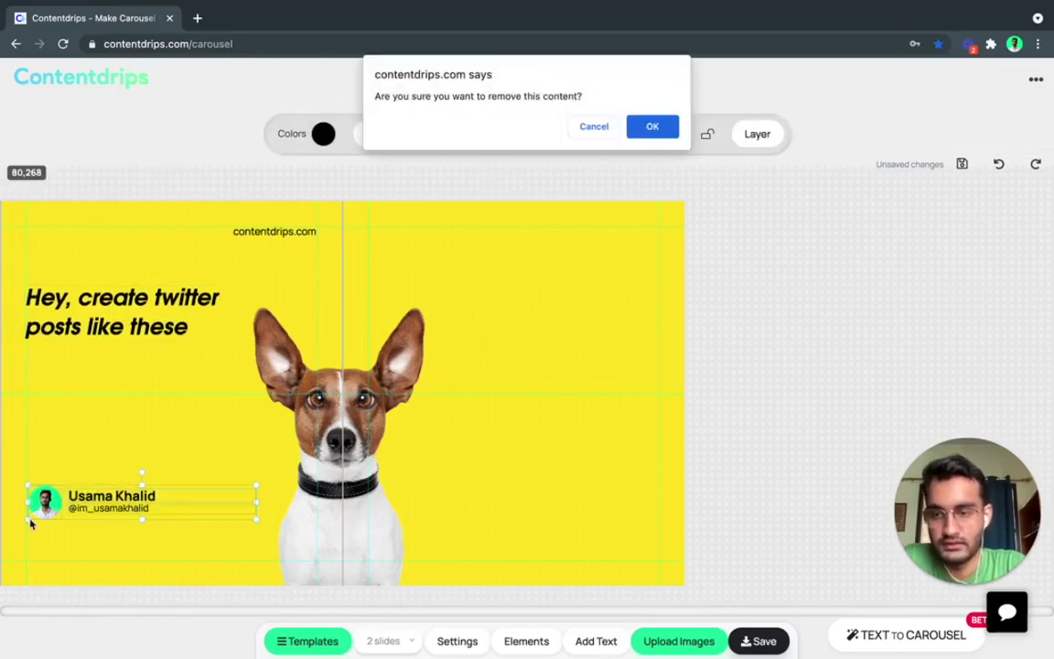
click(657, 125)
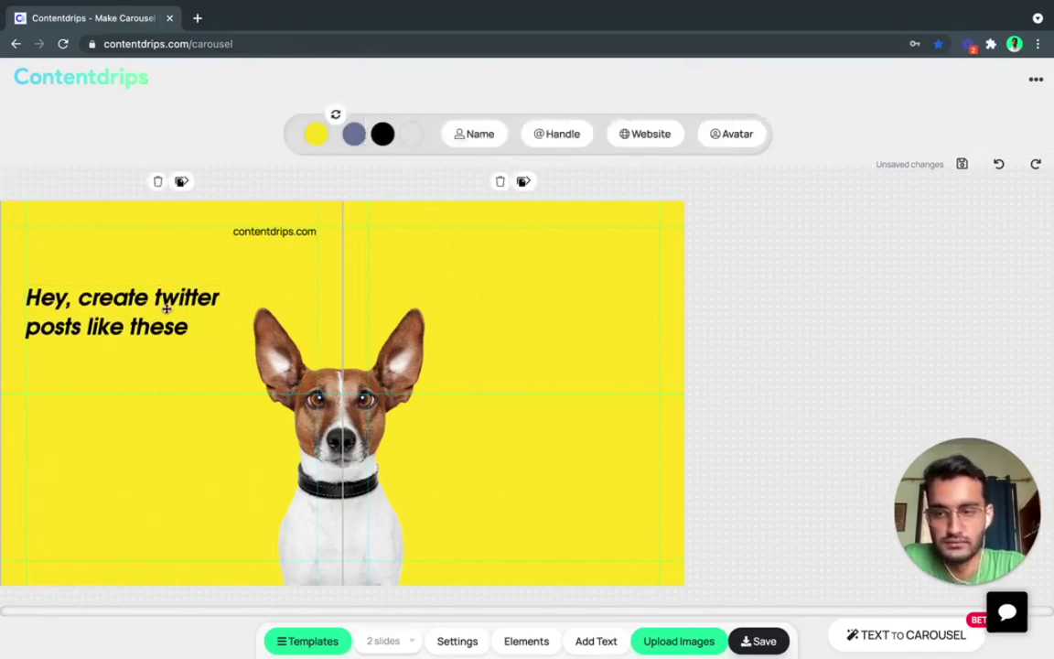
Duplicate the heading onto the right slide and make it read 'Go to contentdrips.com'
click(166, 310)
key(ctrl+d)
drag(176, 316, 526, 311)
double_click(524, 307)
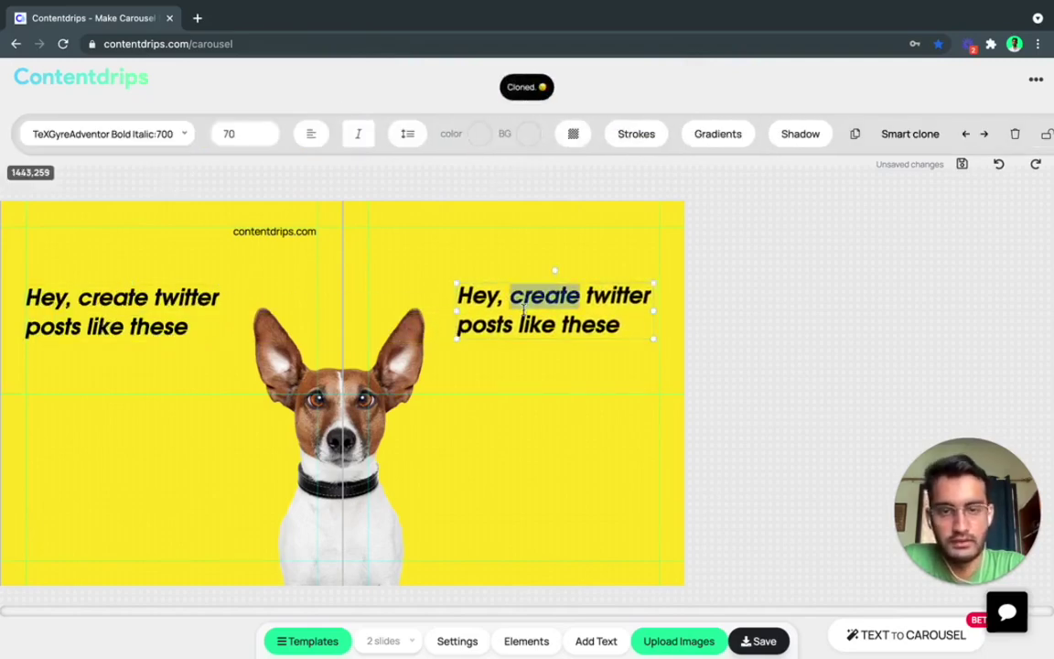
click(523, 310)
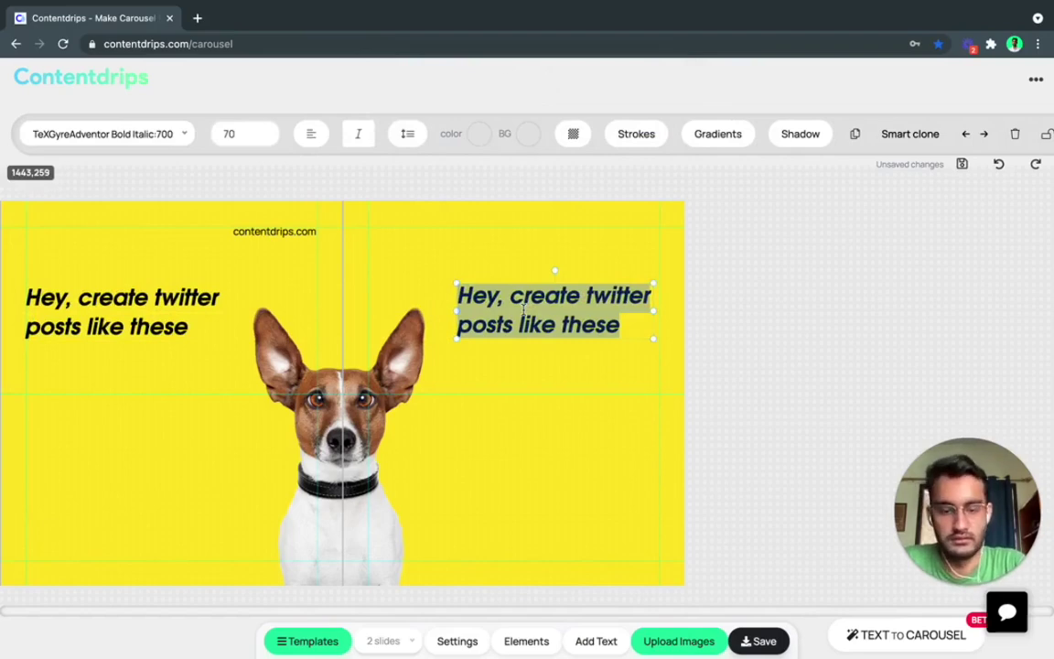
text(Go to contentdrips.com)
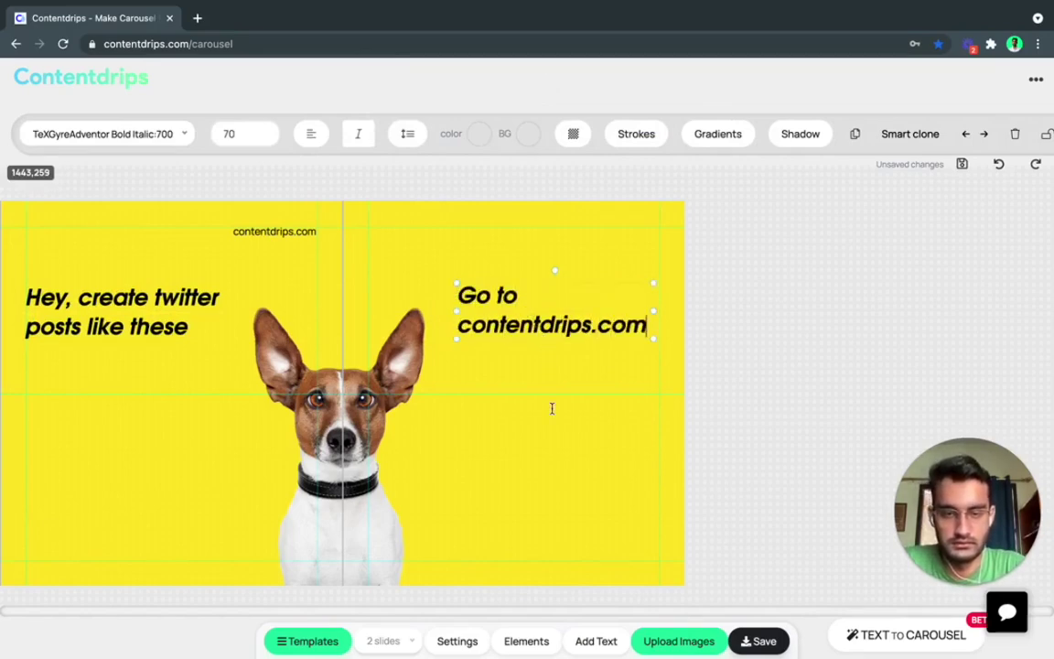
click(552, 408)
Clone the heading to the bottom-left quarter, reading 'Change the post format to Twitter'
click(527, 328)
key(ctrl+d)
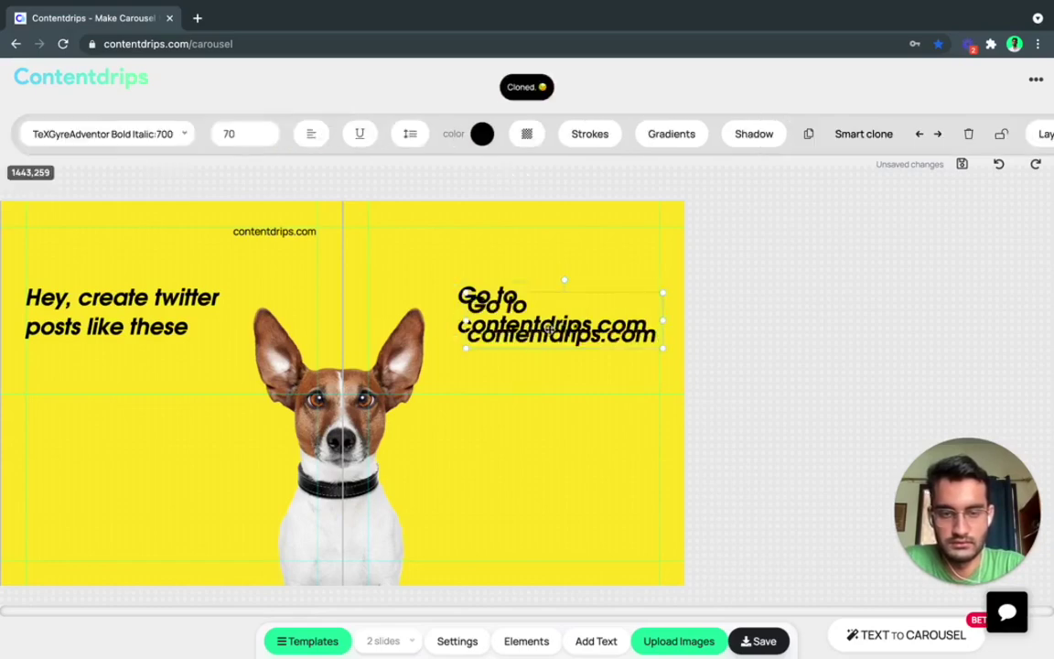
drag(513, 327, 72, 495)
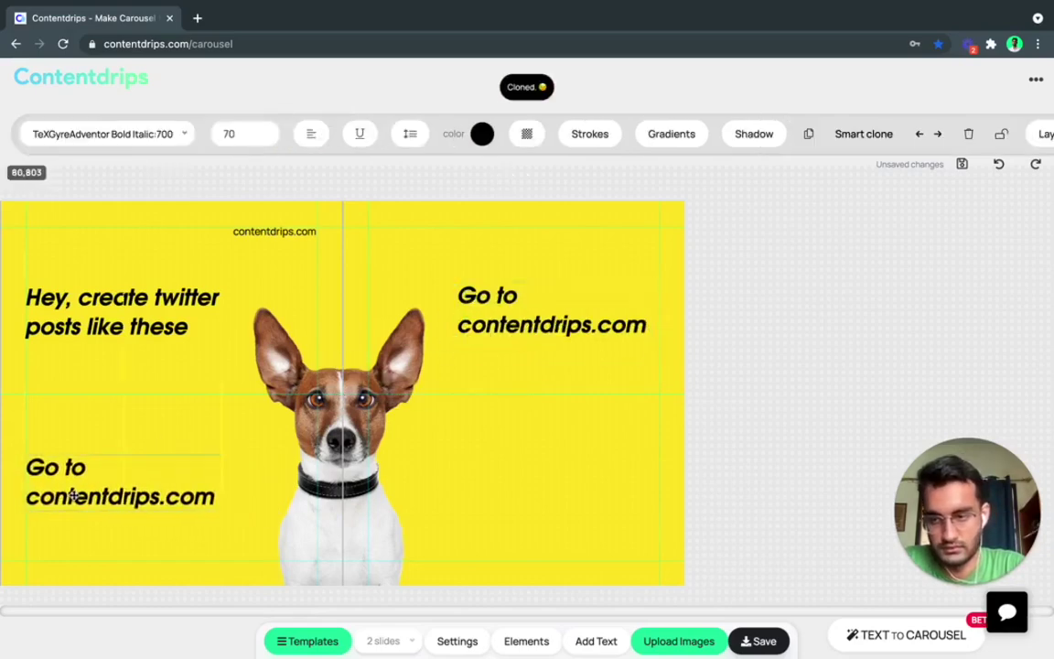
double_click(54, 475)
text(Cha)
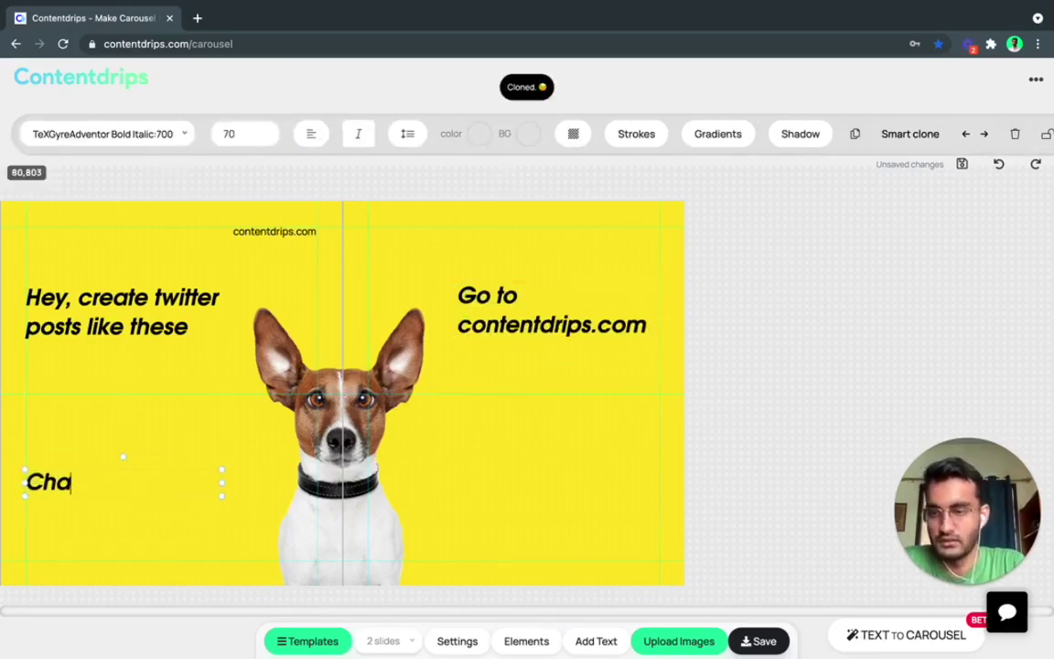
text(nge the post )
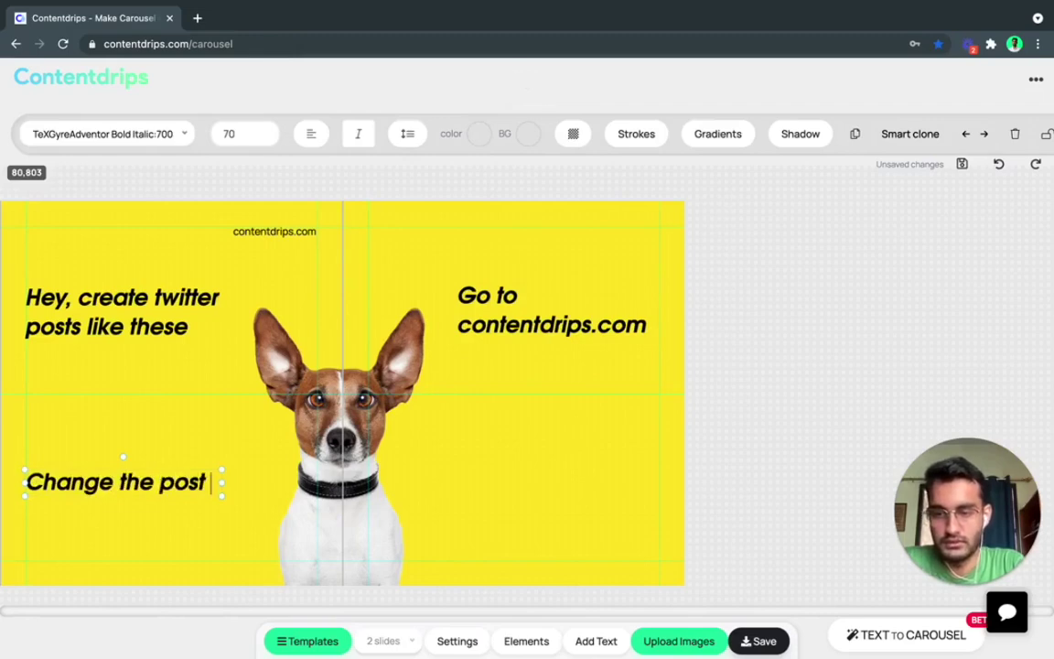
text(format to Twitter)
click(107, 537)
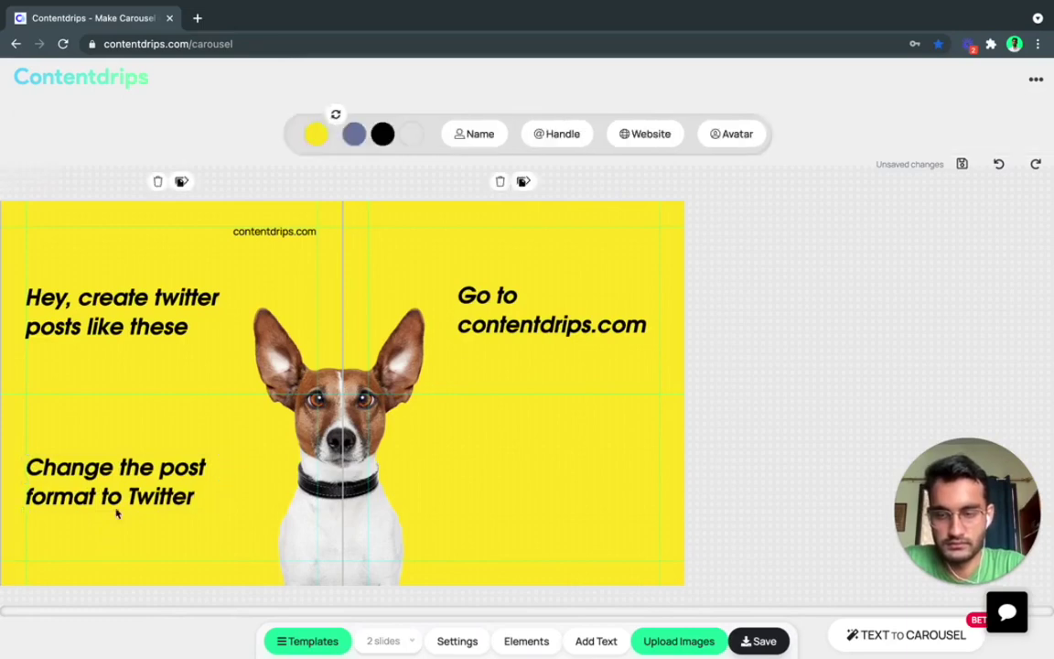
Place a heading in the bottom-right quarter reading 'Export it as JPEG'
click(122, 466)
mouse_move(122, 466)
mouse_down()
mouse_move(537, 462)
mouse_move(546, 472)
mouse_up()
double_click(547, 472)
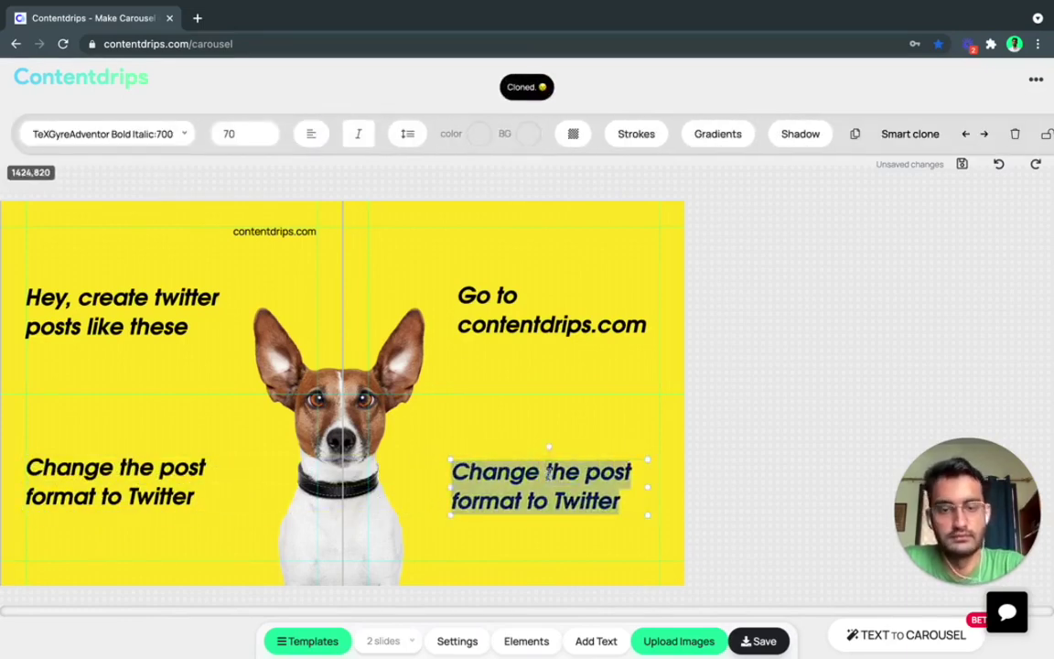
text(Eport)
key(BackSpace)
key(BackSpace)
key(BackSpace)
key(BackSpace)
text(xport it as )
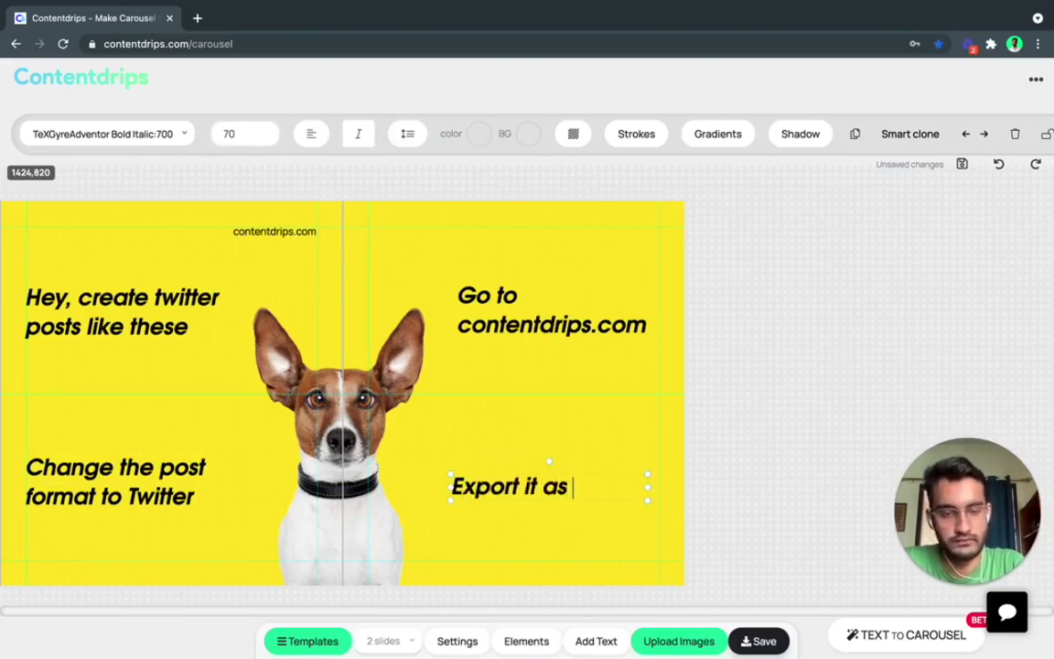
text(JPEG)
click(563, 458)
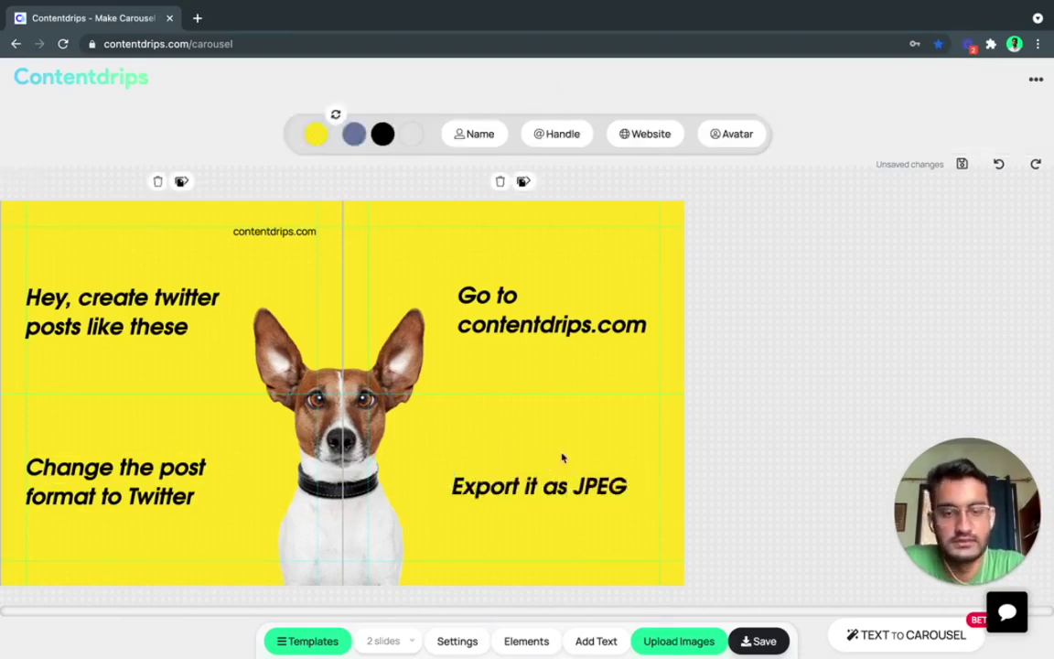
Duplicate the small contentdrips.com label into the other grid quarters
click(284, 231)
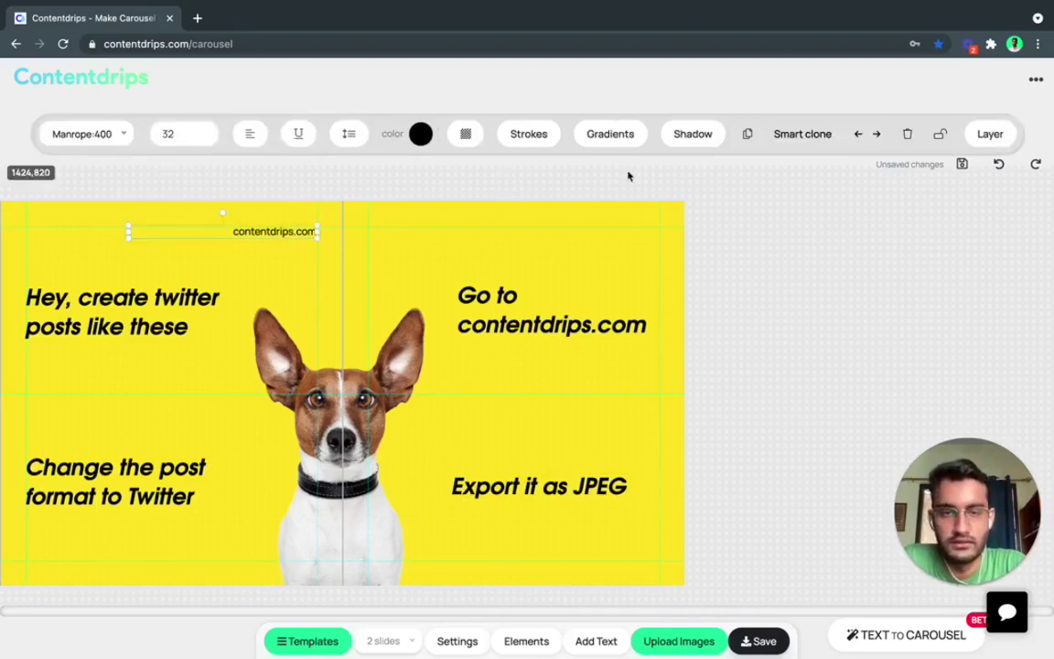
key(ctrl+d)
drag(311, 239, 625, 233)
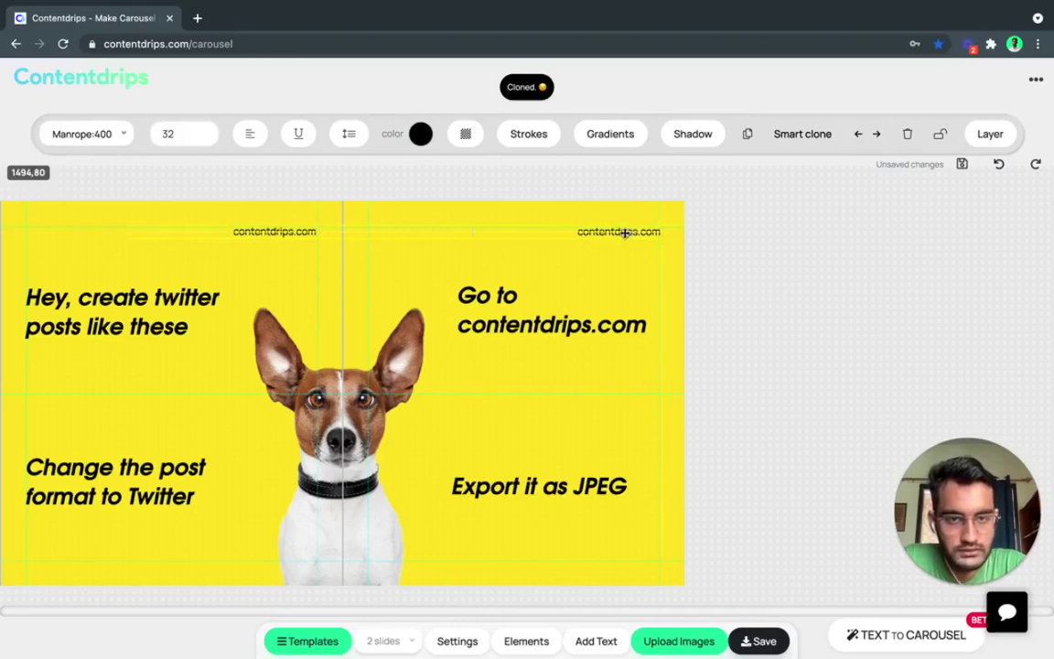
key(ctrl+d)
mouse_move(641, 235)
mouse_down()
mouse_move(590, 447)
mouse_move(620, 404)
mouse_move(140, 413)
mouse_move(177, 399)
mouse_up()
key(ctrl+d)
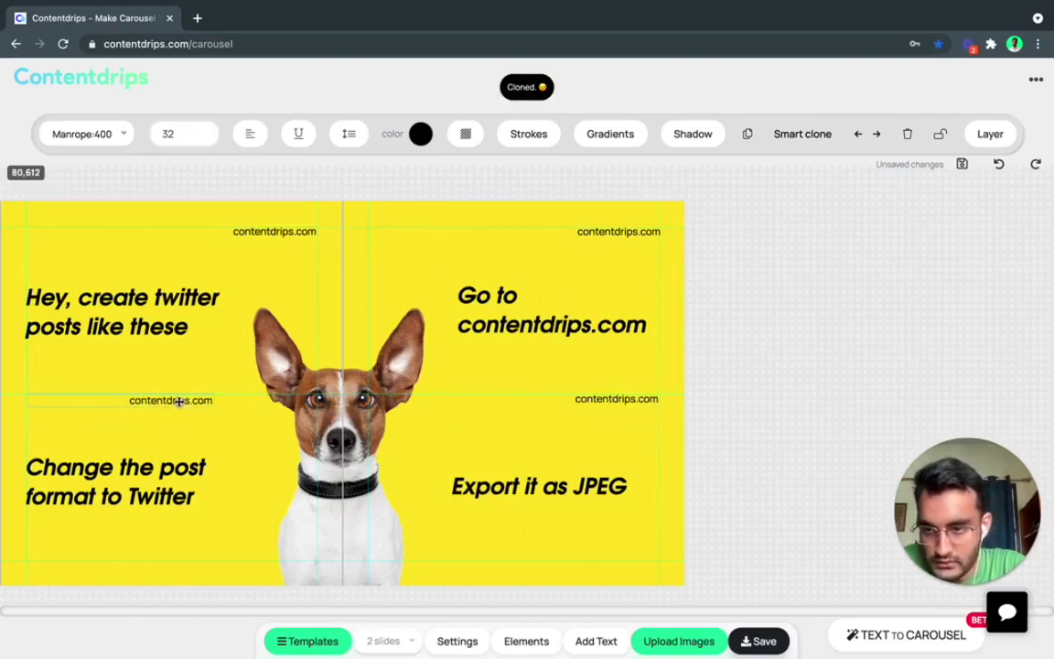
Left-align the left-side contentdrips.com labels against the left margin
click(260, 136)
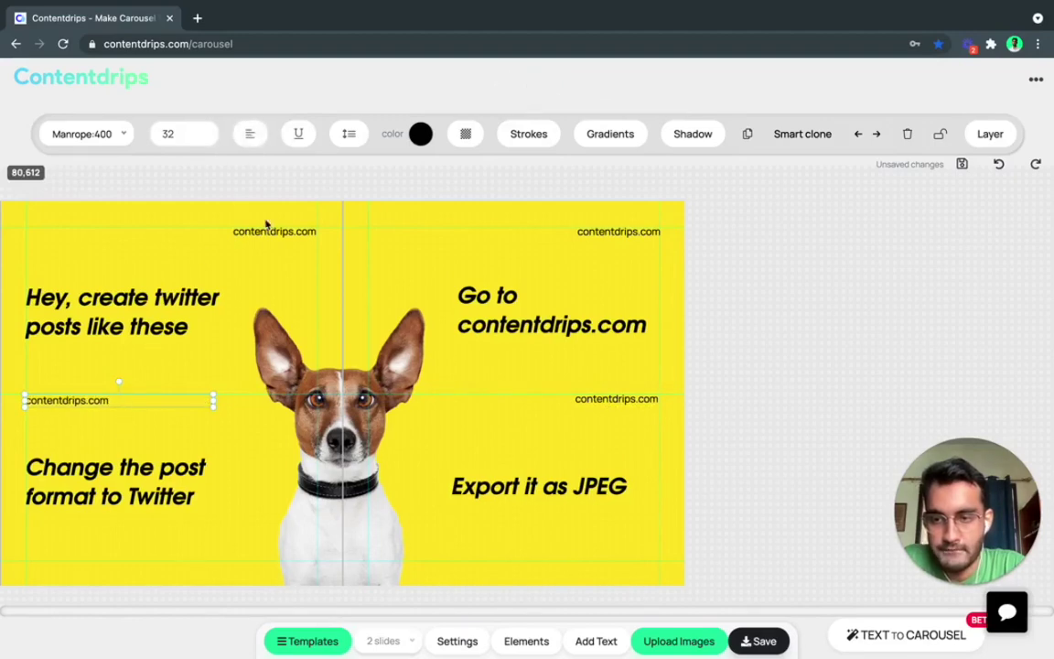
drag(268, 234, 180, 234)
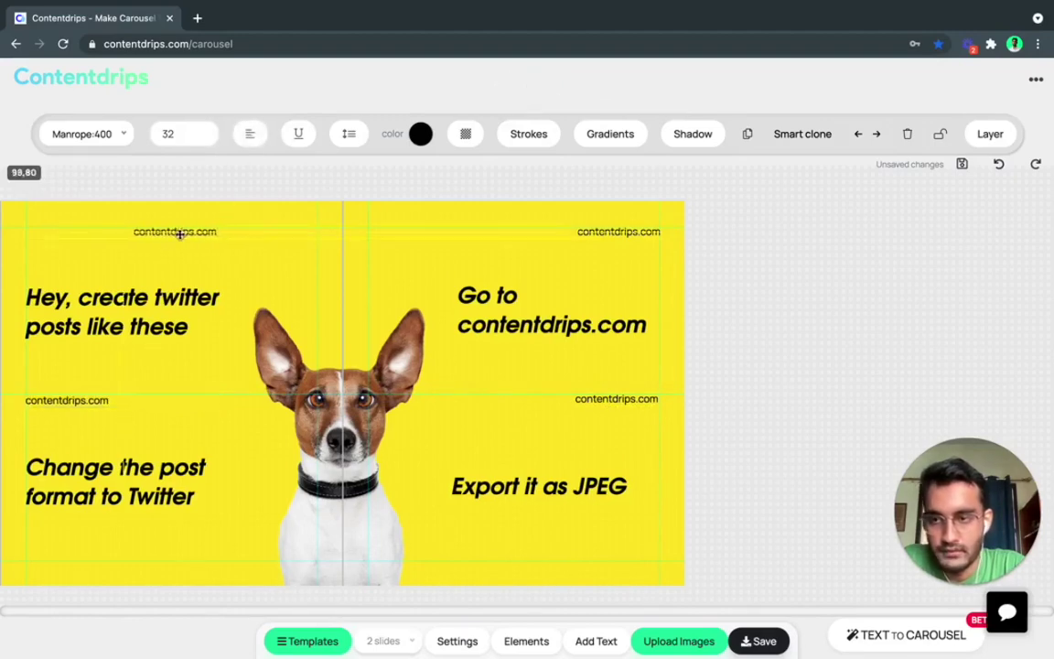
click(257, 146)
click(313, 296)
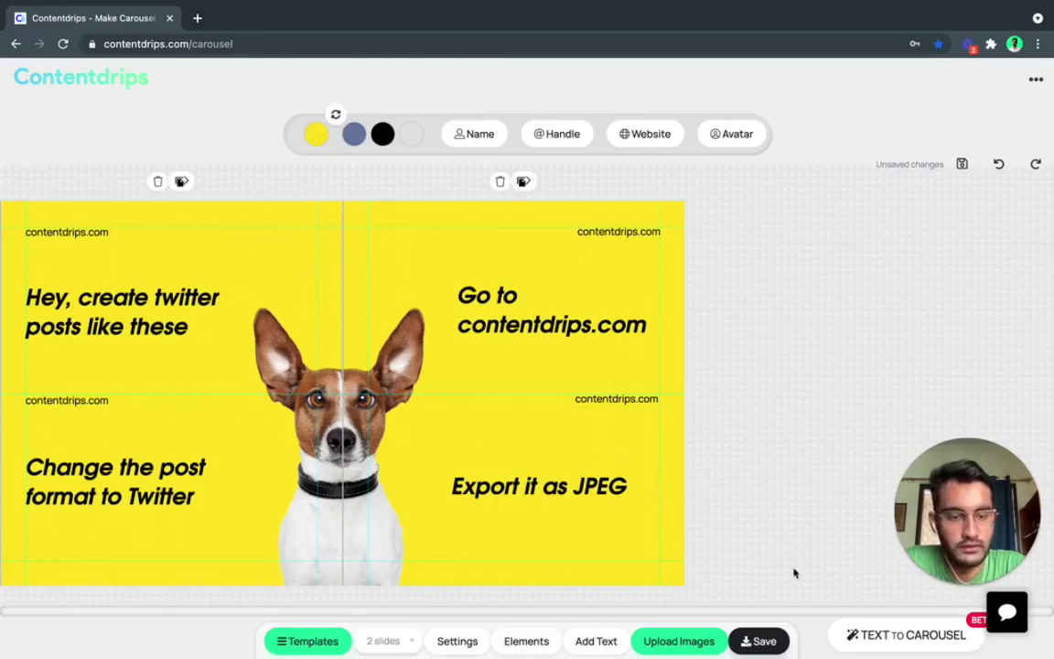
Download the slides as a JPEG ZIP and extract it into the carouseljpeg_8230 folder
click(771, 644)
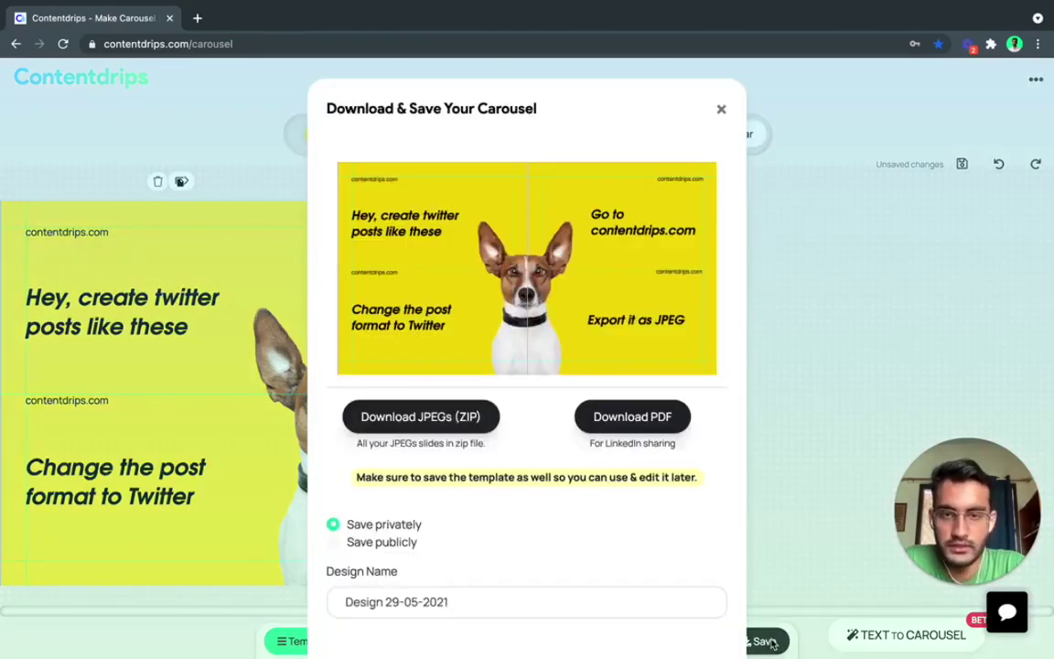
scroll(549, 500, down, 2)
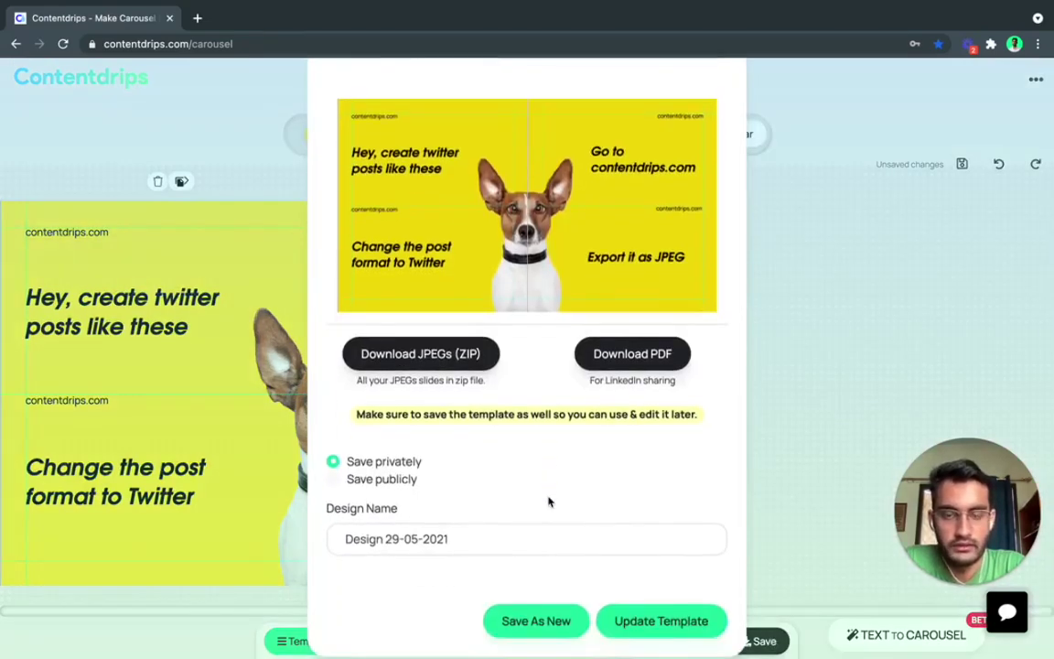
click(438, 359)
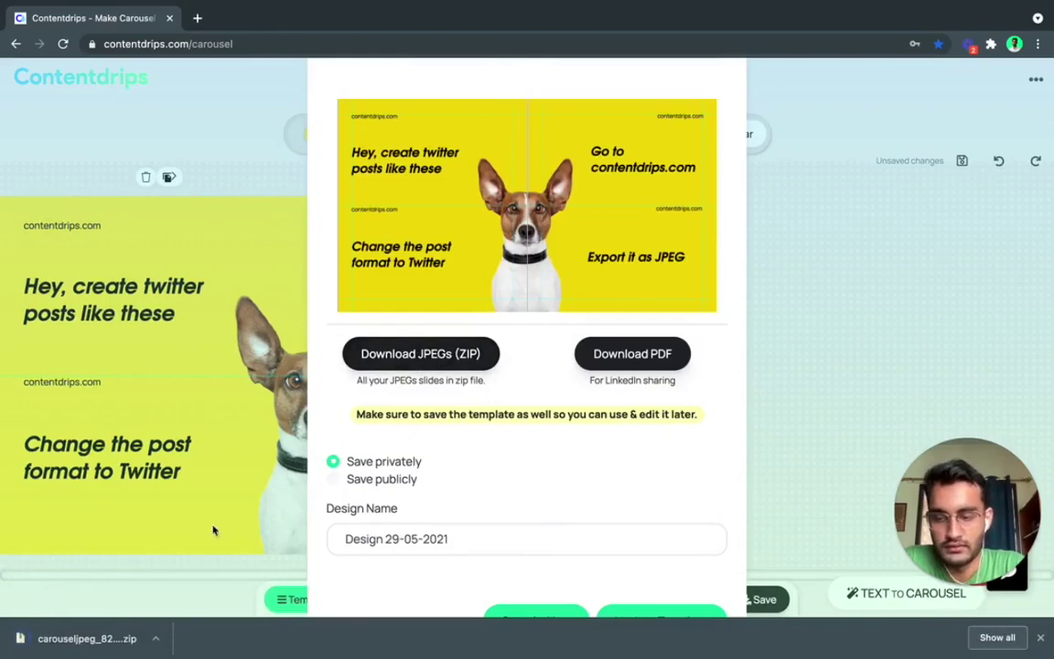
click(117, 642)
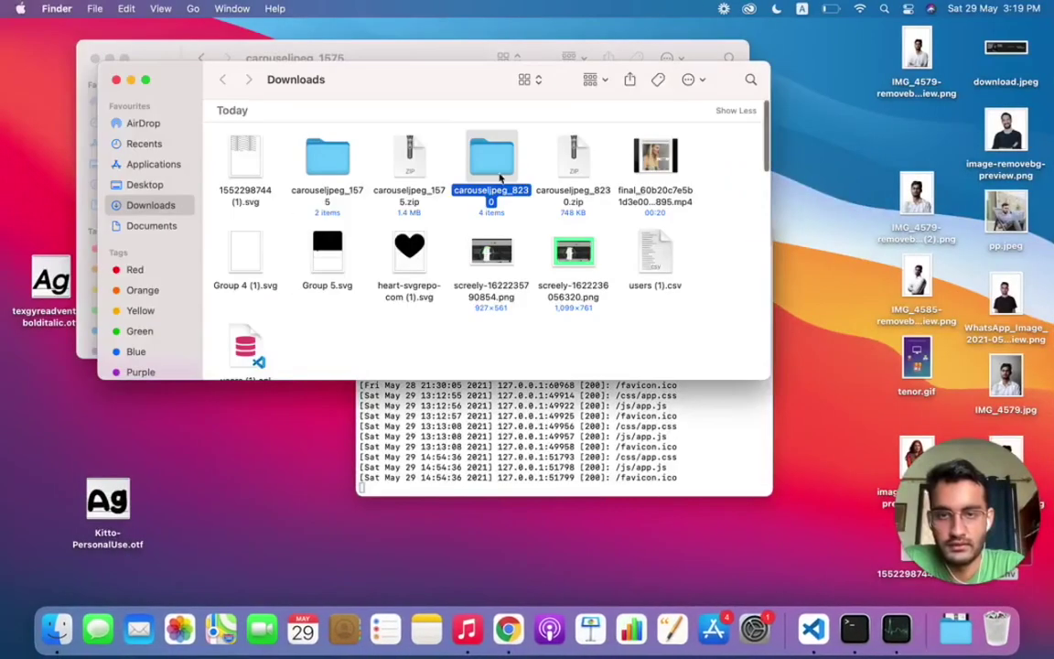
double_click(503, 174)
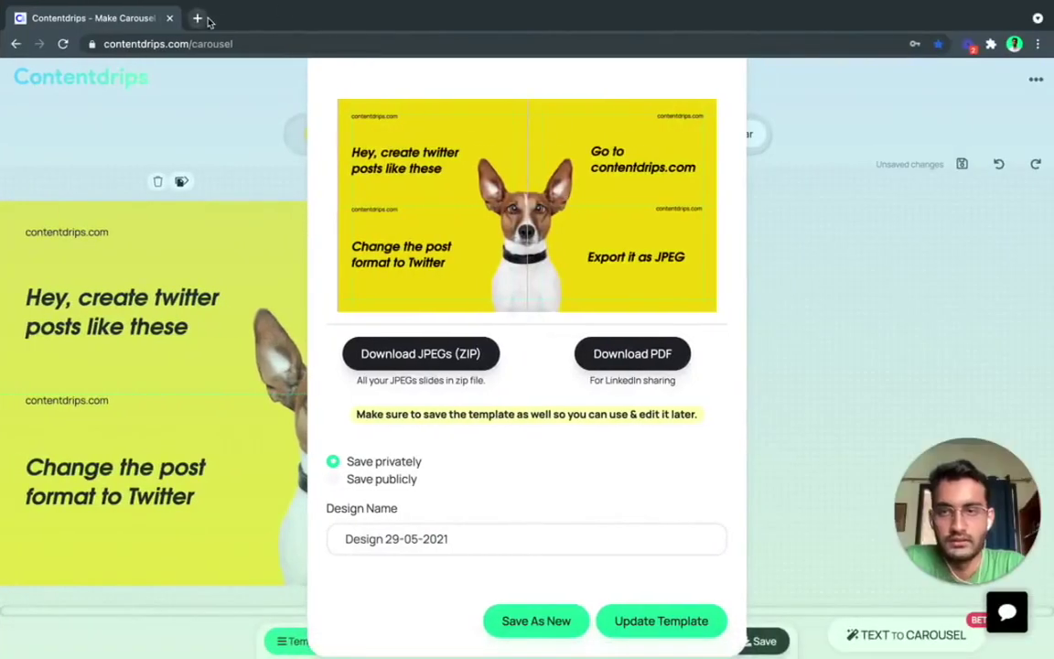
Open the Twitter home page in a new browser tab
click(197, 17)
text(tw)
key(Return)
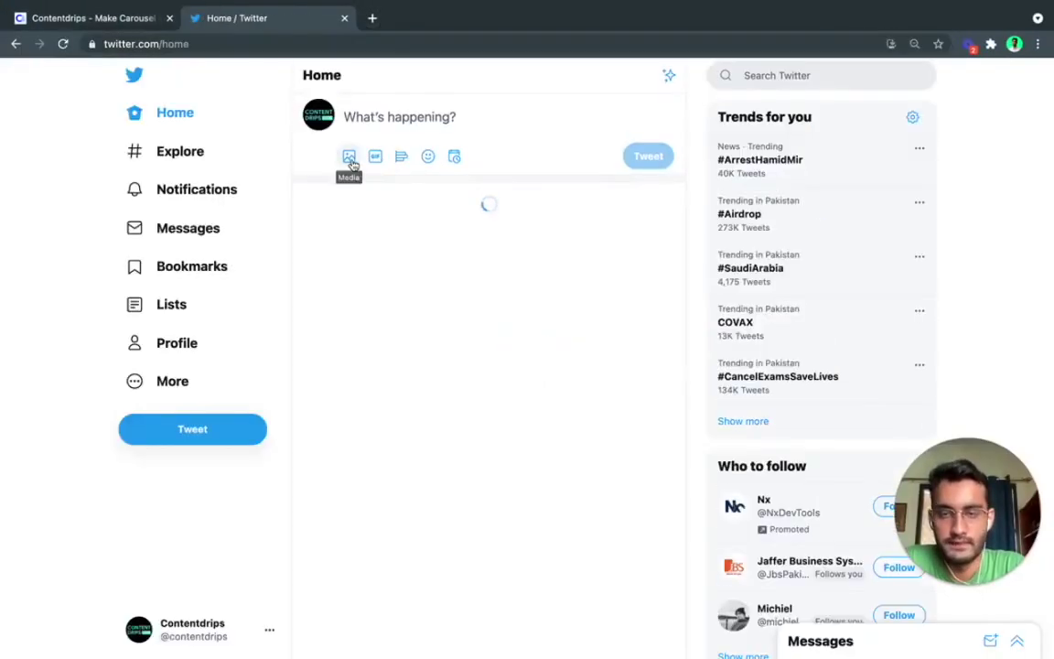
Attach the four JPEGs from carouseljpeg_8230 to a new tweet
click(348, 156)
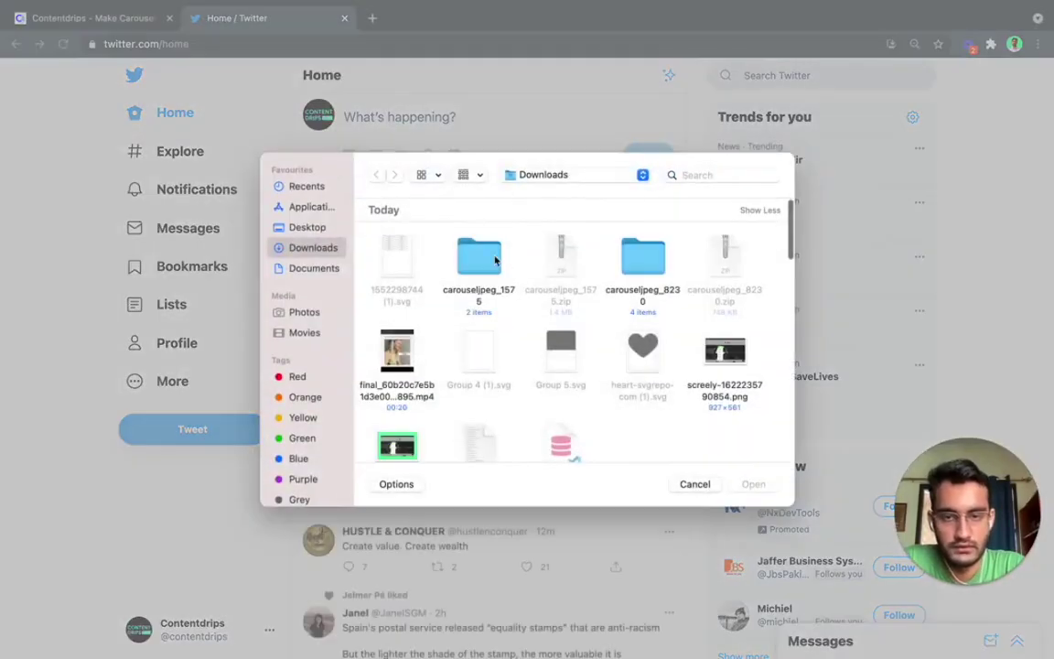
double_click(643, 260)
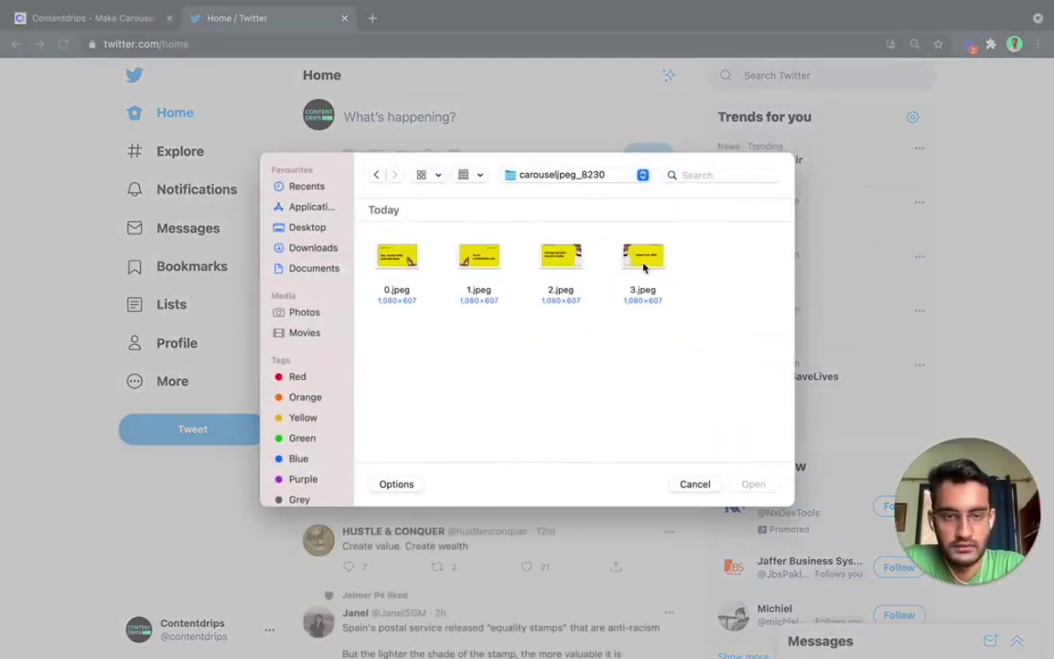
drag(713, 352, 393, 230)
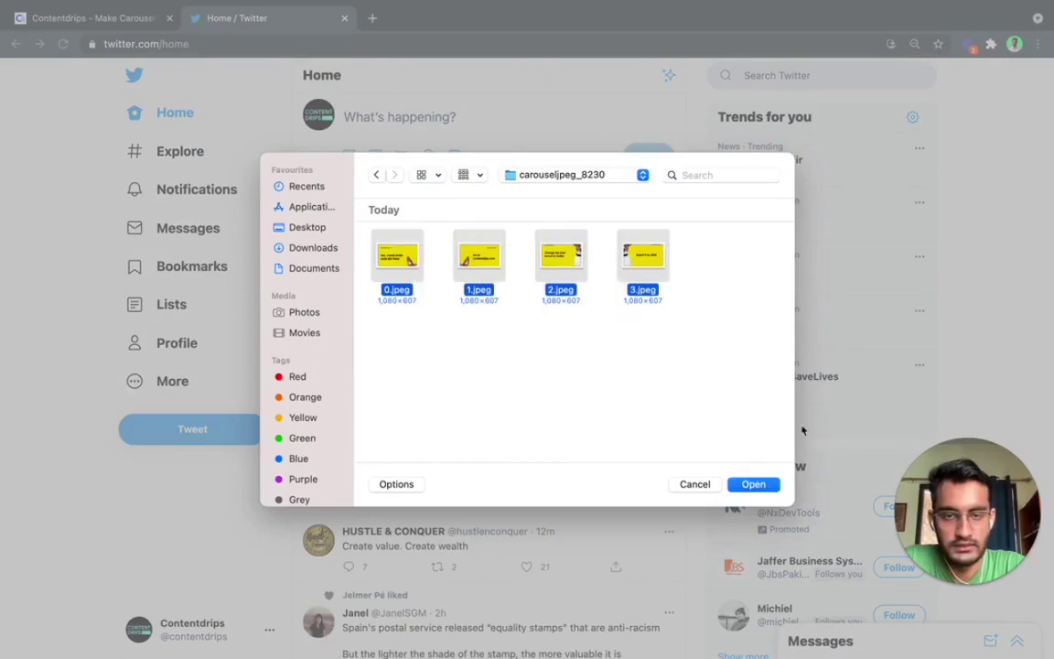
click(763, 492)
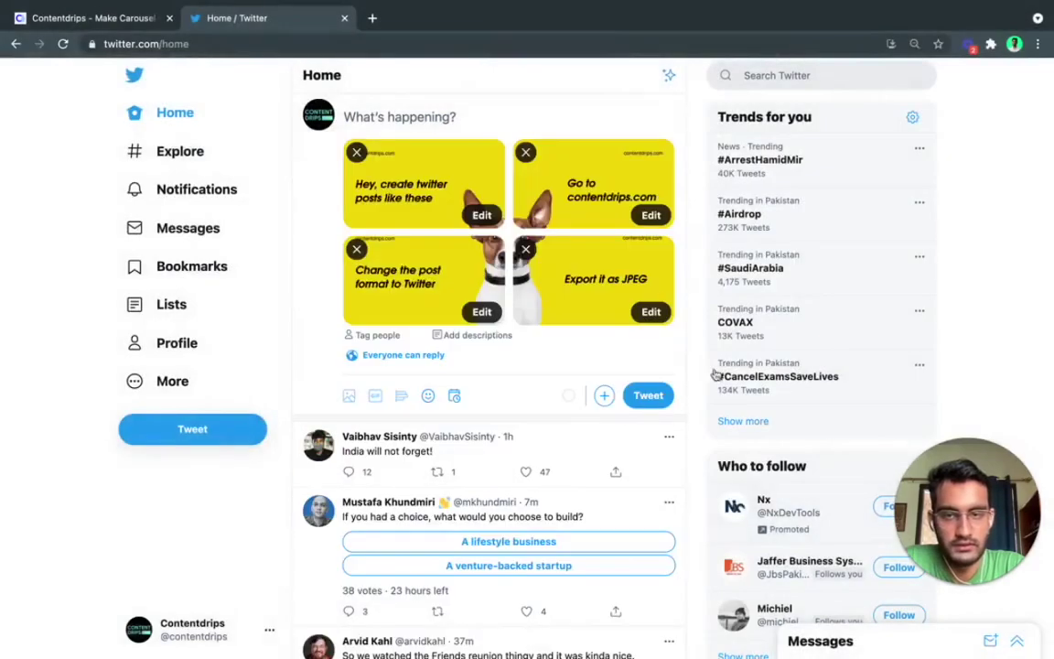
Caption the tweet 'Hey we created this tutorial.', post it, then open and close its menu
click(510, 117)
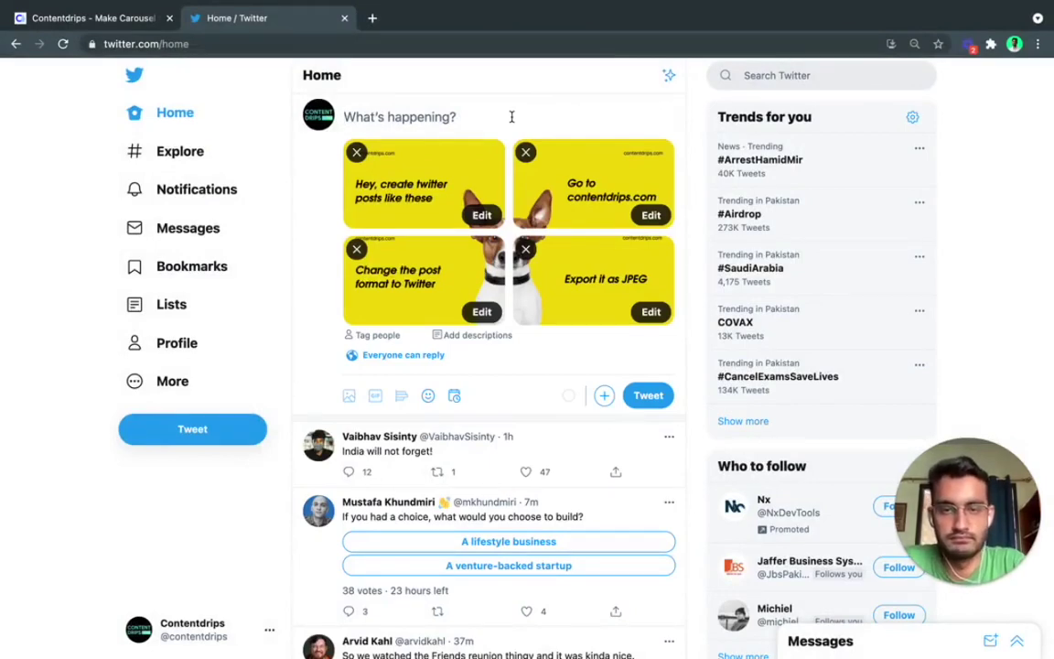
text(Hey we created this)
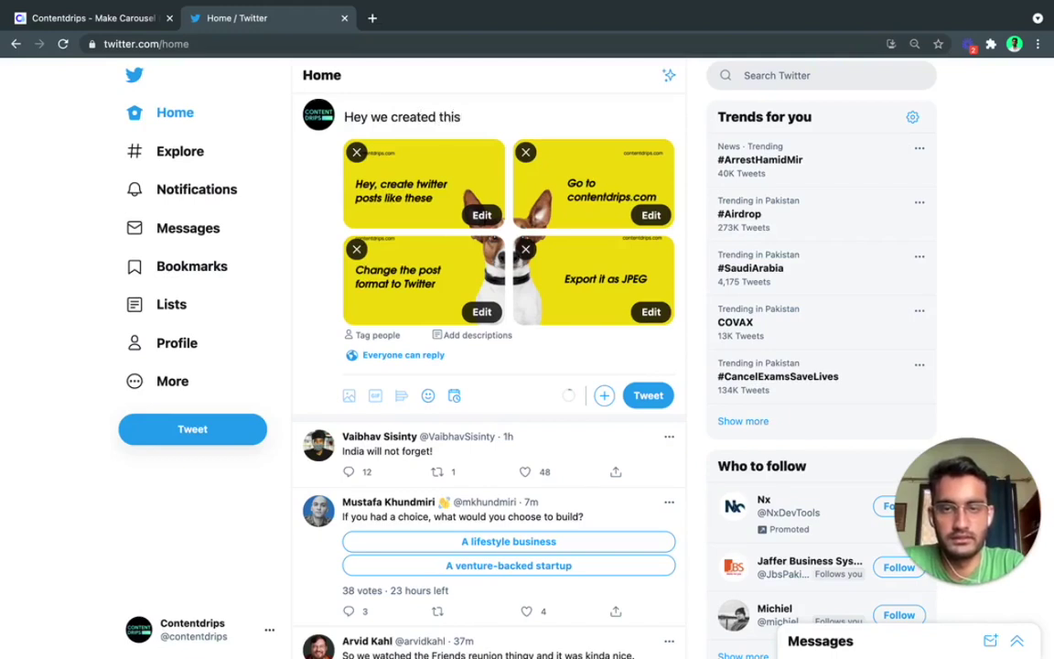
text( tutorial.)
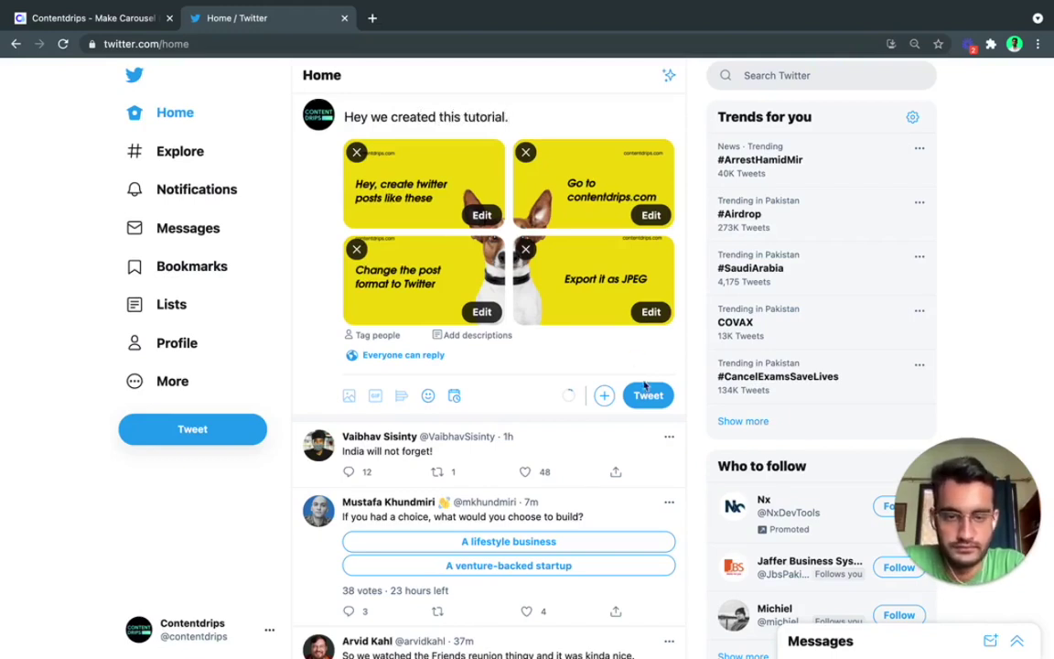
click(648, 395)
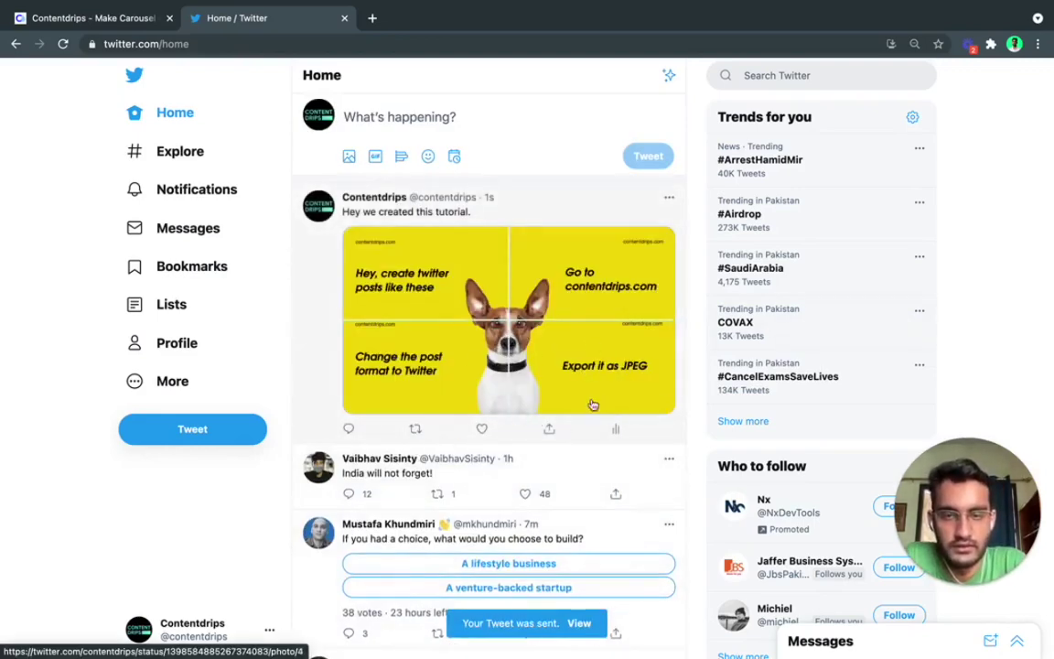
click(671, 199)
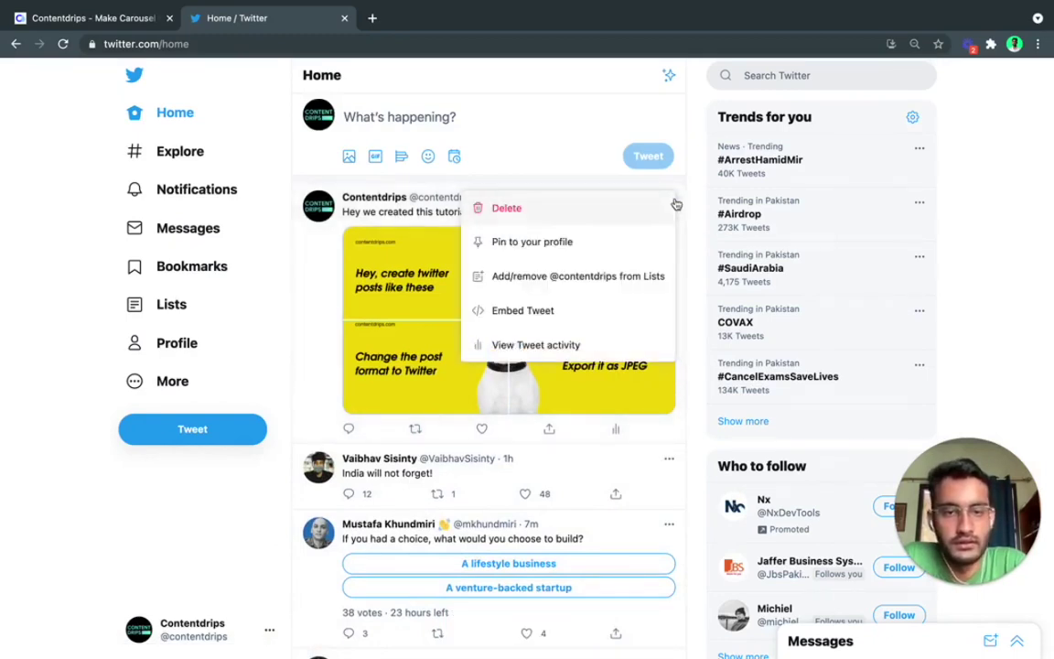
click(622, 83)
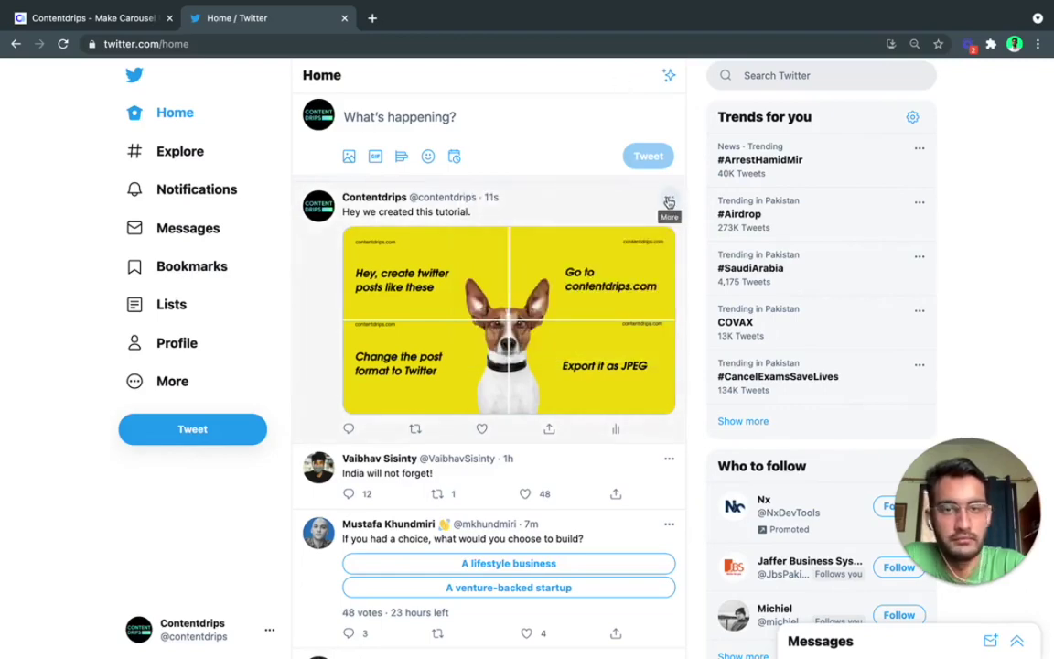